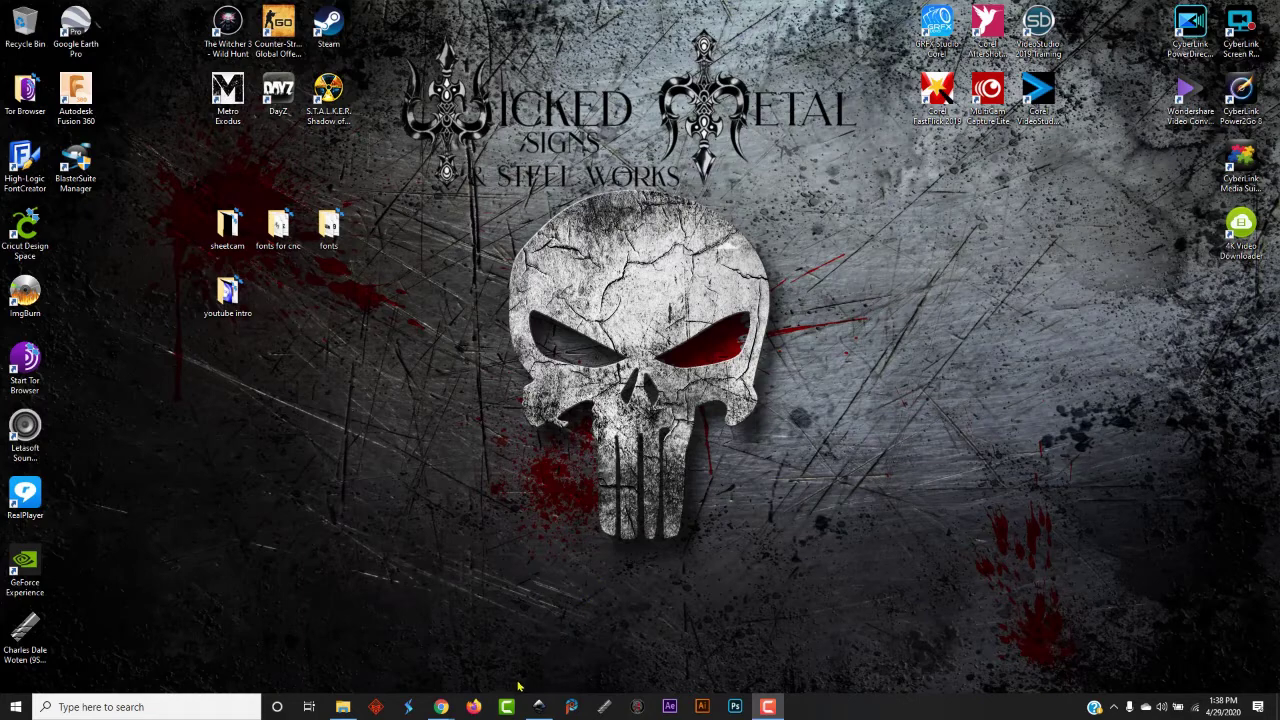
# Import the joe firepit sign picture from Downloads as an embedded image and move it up-left
pyautogui.click(538, 706)
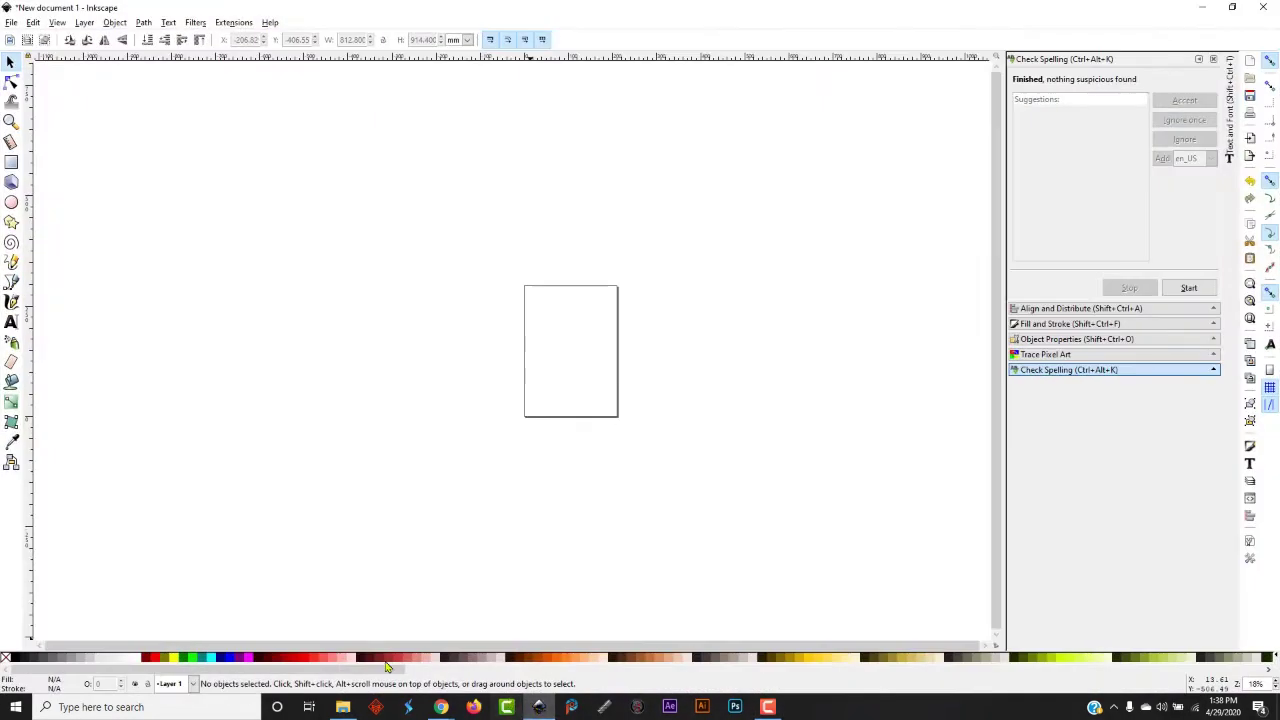
pyautogui.click(342, 706)
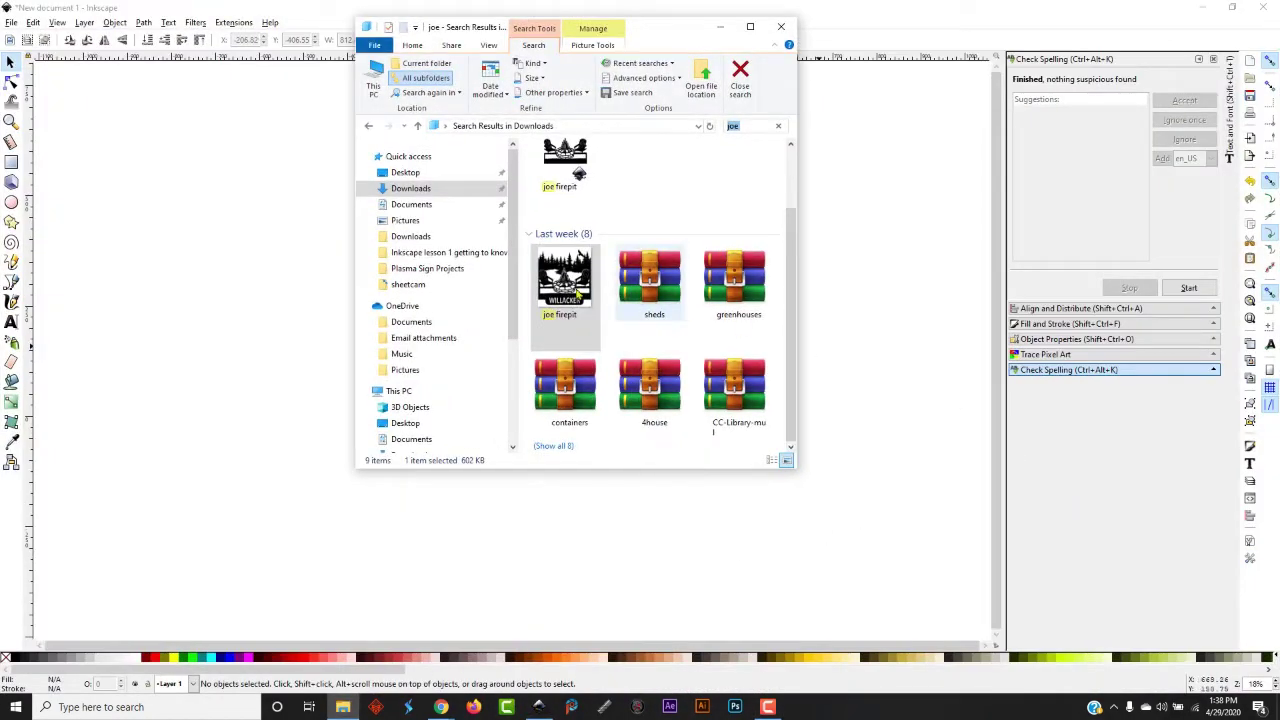
pyautogui.moveTo(570, 283); pyautogui.dragTo(280, 314)
pyautogui.click(713, 441)
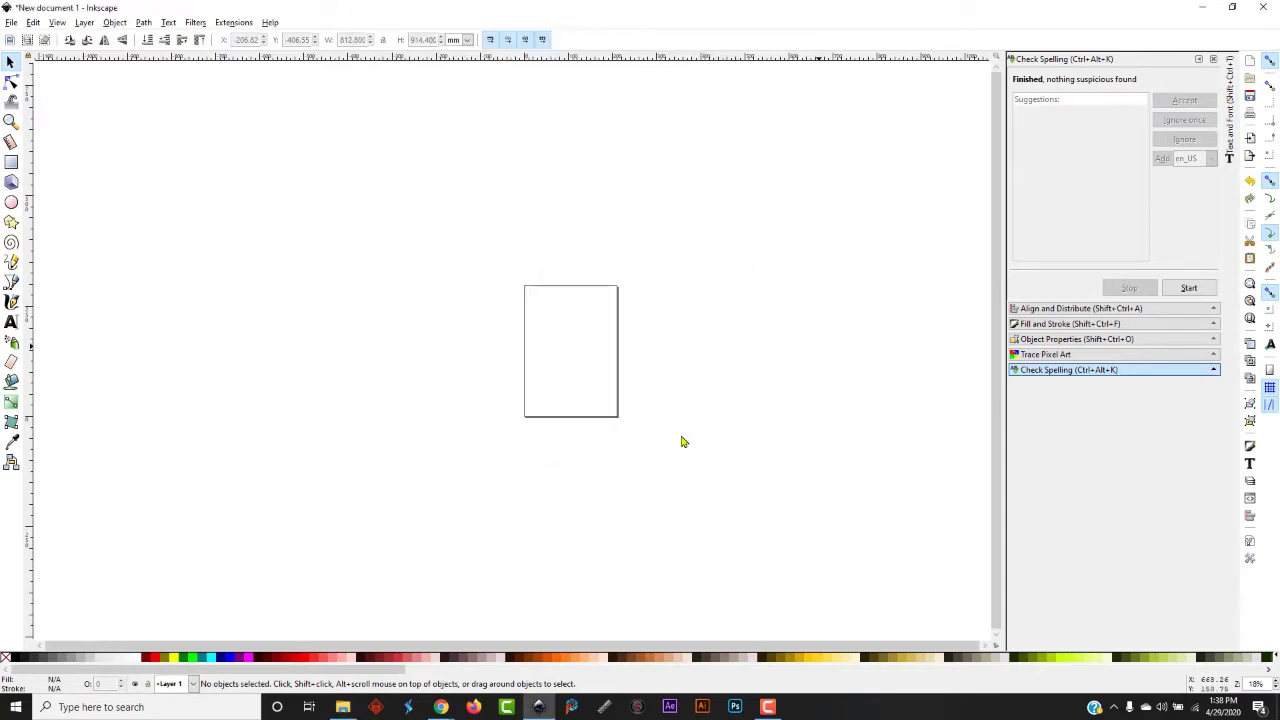
pyautogui.moveTo(678, 452); pyautogui.dragTo(544, 364)
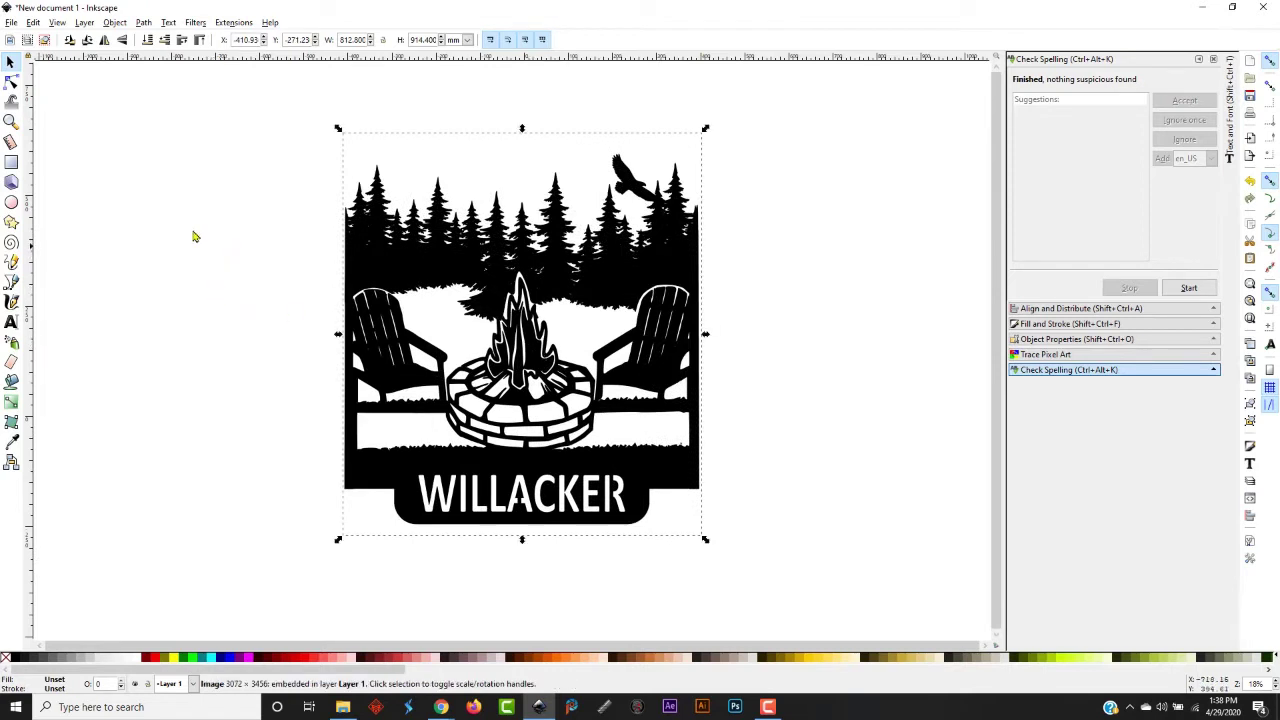
pyautogui.click(143, 24)
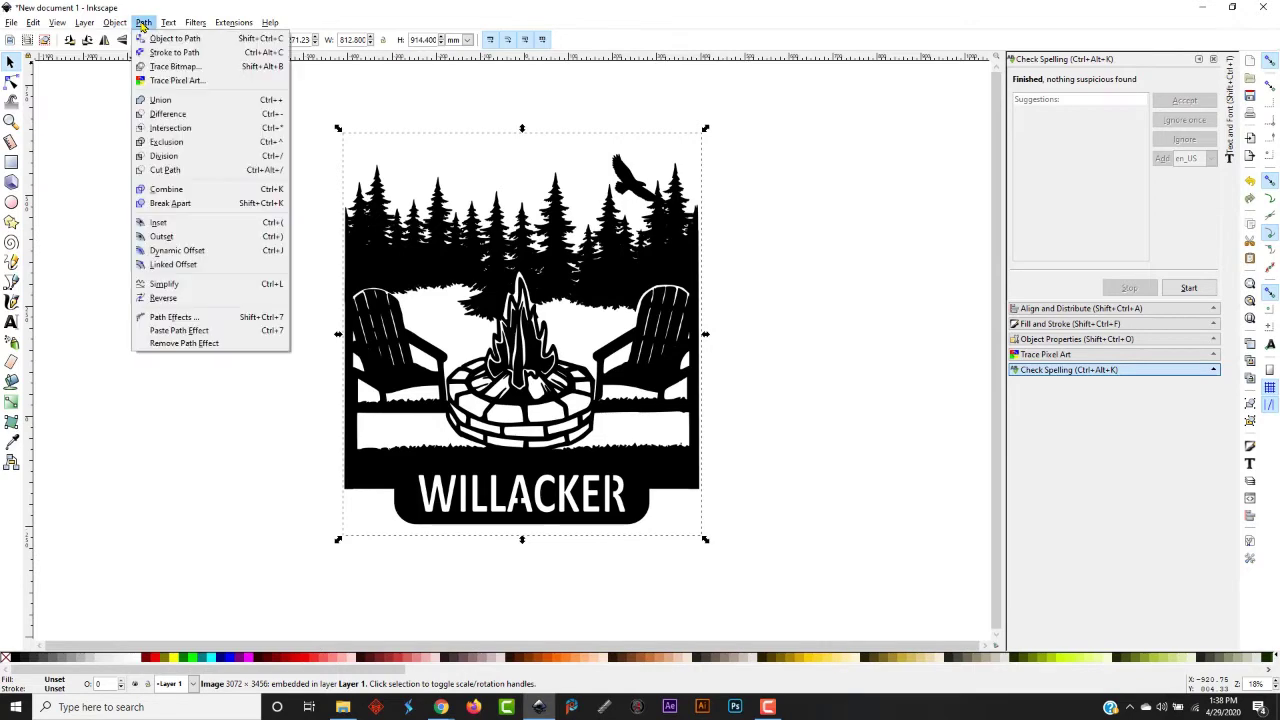
# Trace the campfire picture into a vector path with Trace Bitmap and Live Preview
pyautogui.click(212, 69)
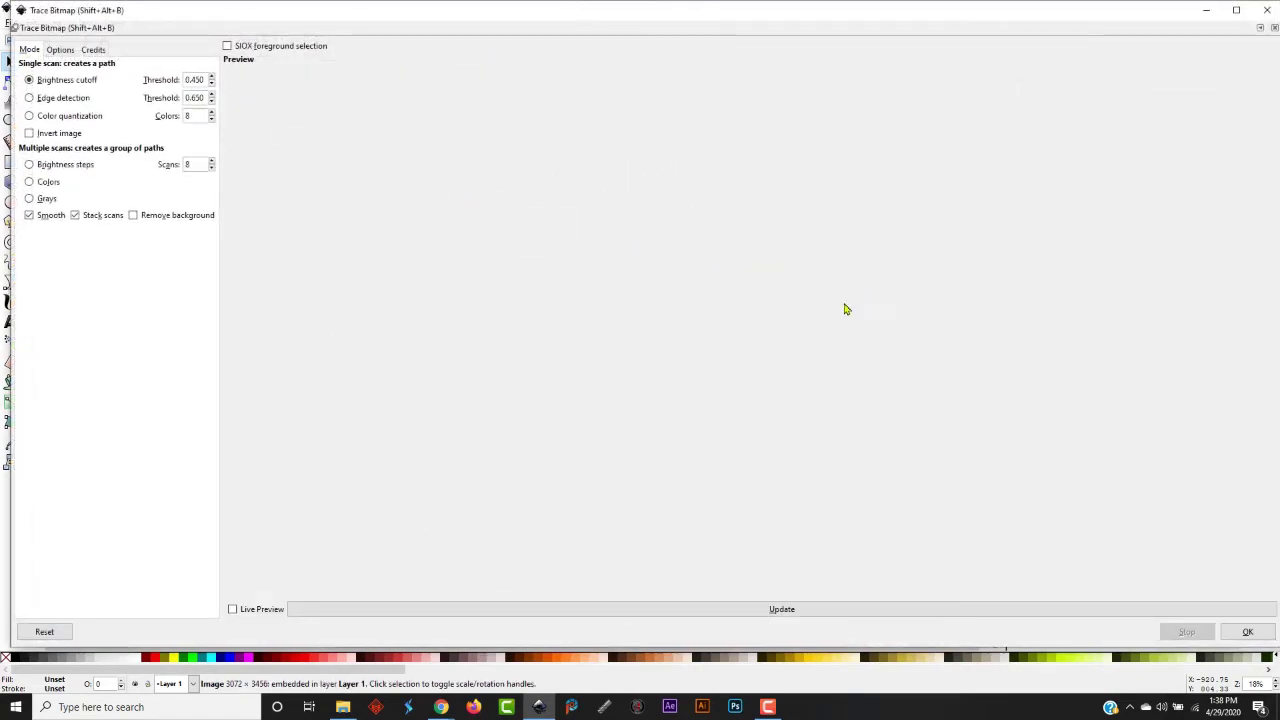
pyautogui.click(233, 610)
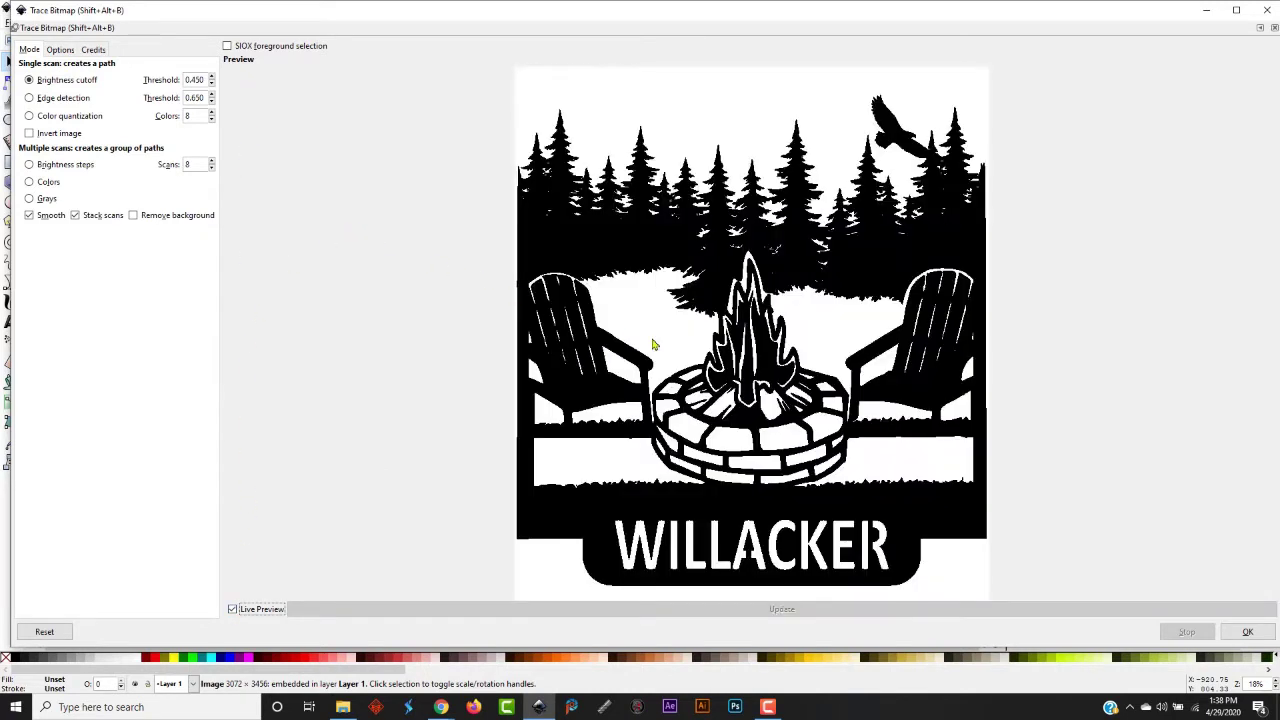
pyautogui.click(1245, 631)
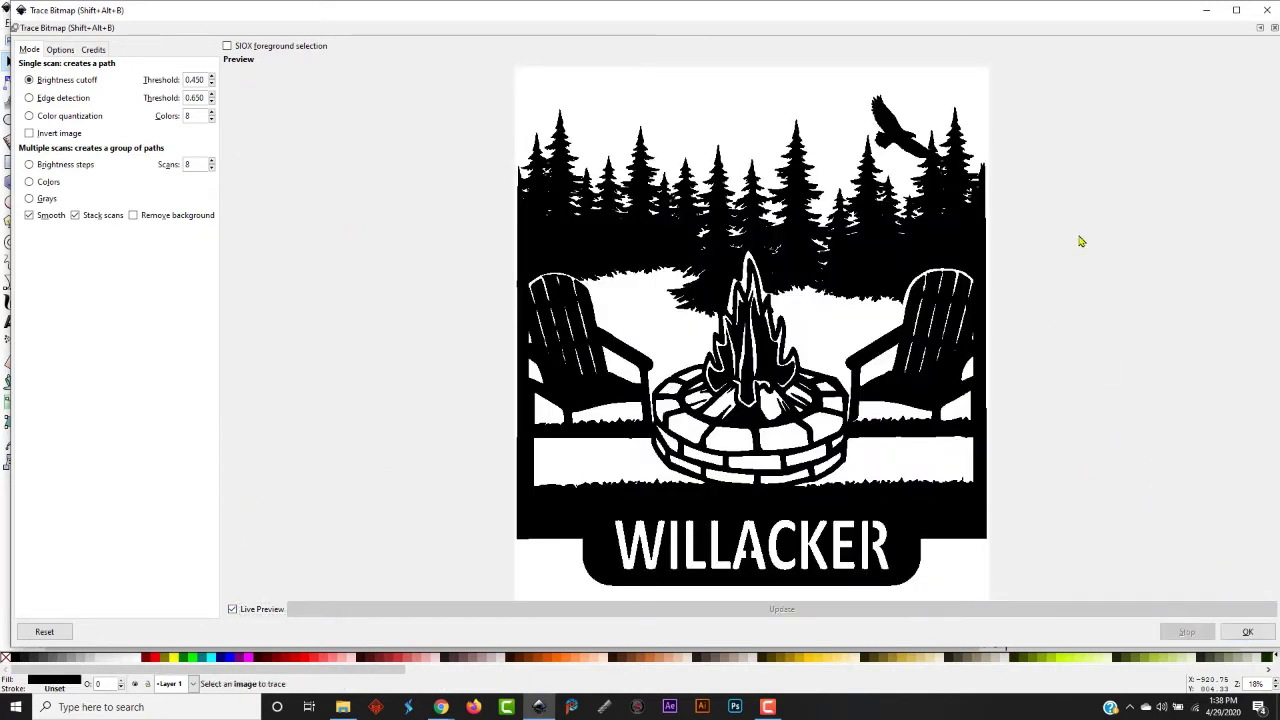
pyautogui.click(1267, 10)
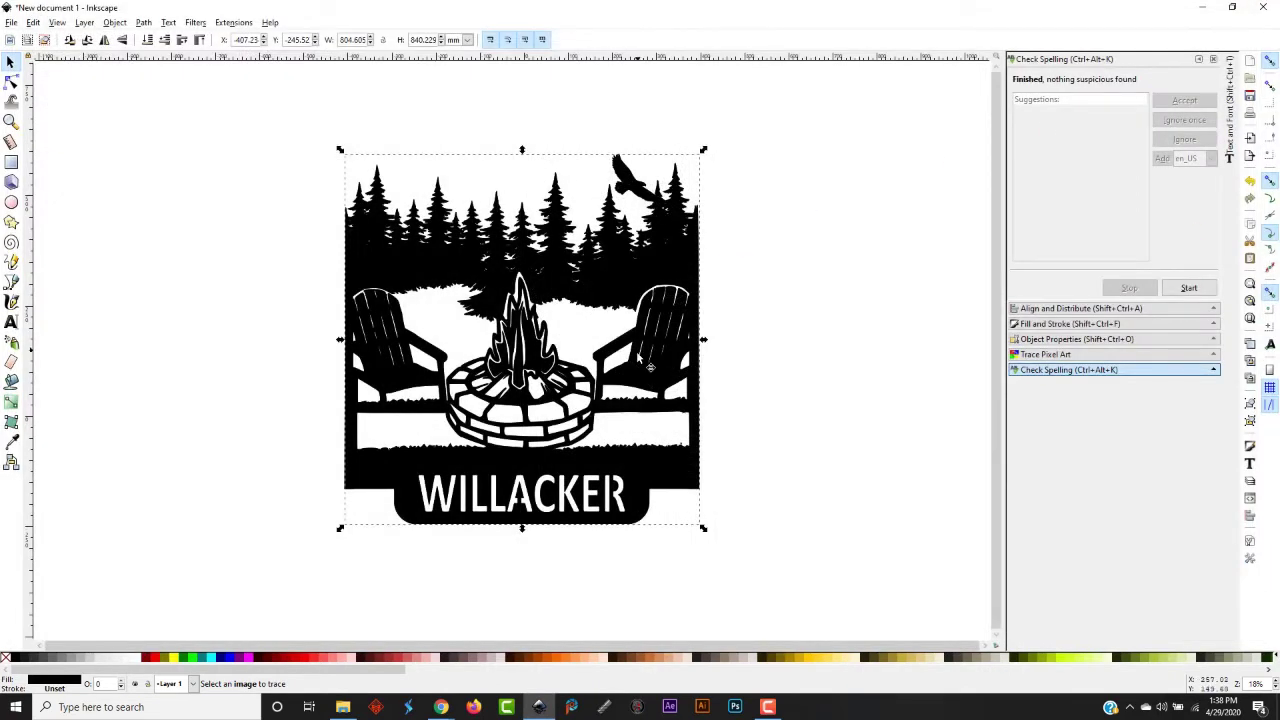
# Delete the original bitmap and move the traced artwork back onto the page
pyautogui.moveTo(642, 362)
pyautogui.mouseDown()
pyautogui.moveTo(537, 375)
pyautogui.moveTo(360, 345)
pyautogui.mouseUp()
pyautogui.moveTo(672, 354); pyautogui.dragTo(907, 343)
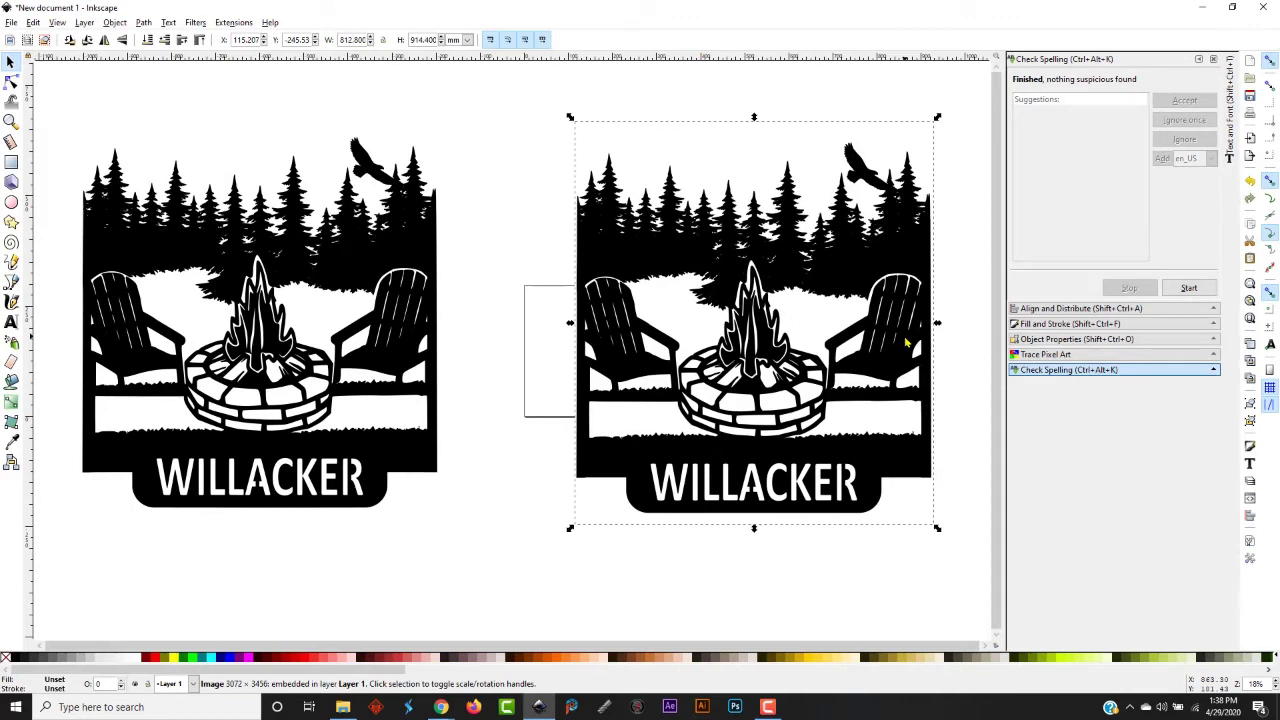
pyautogui.press('Delete')
pyautogui.moveTo(346, 263); pyautogui.dragTo(546, 268)
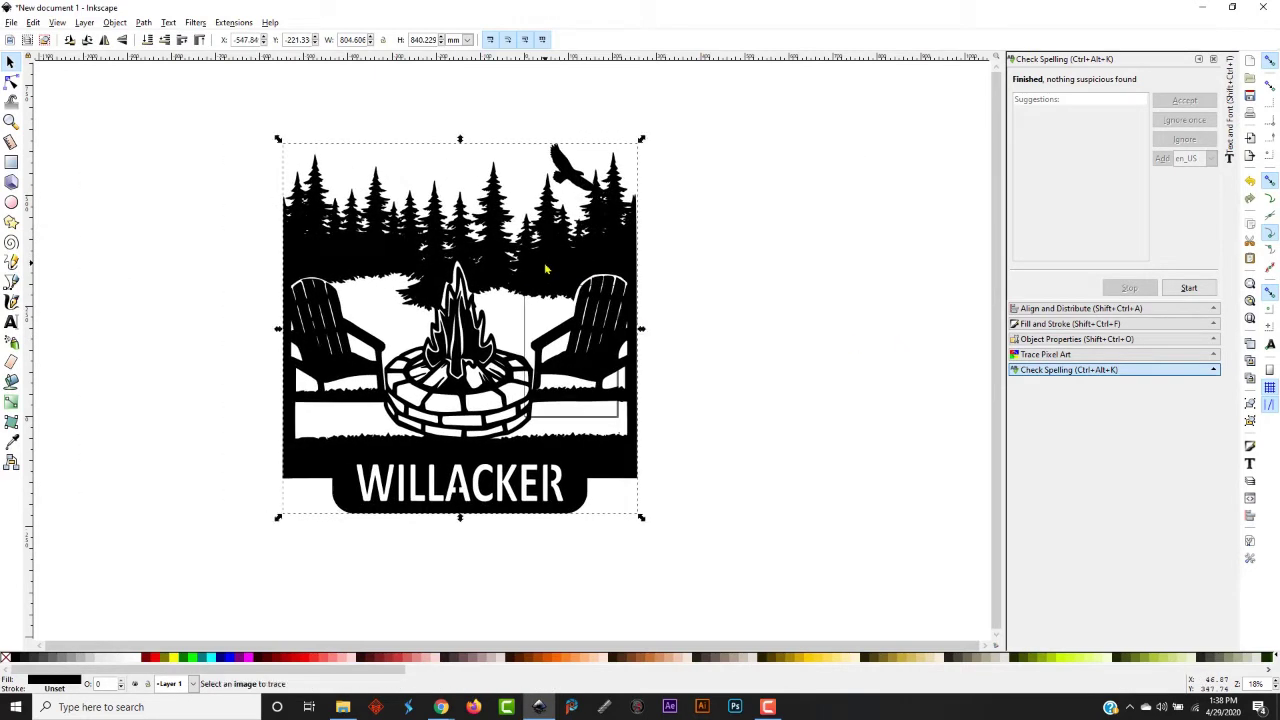
pyautogui.click(106, 197)
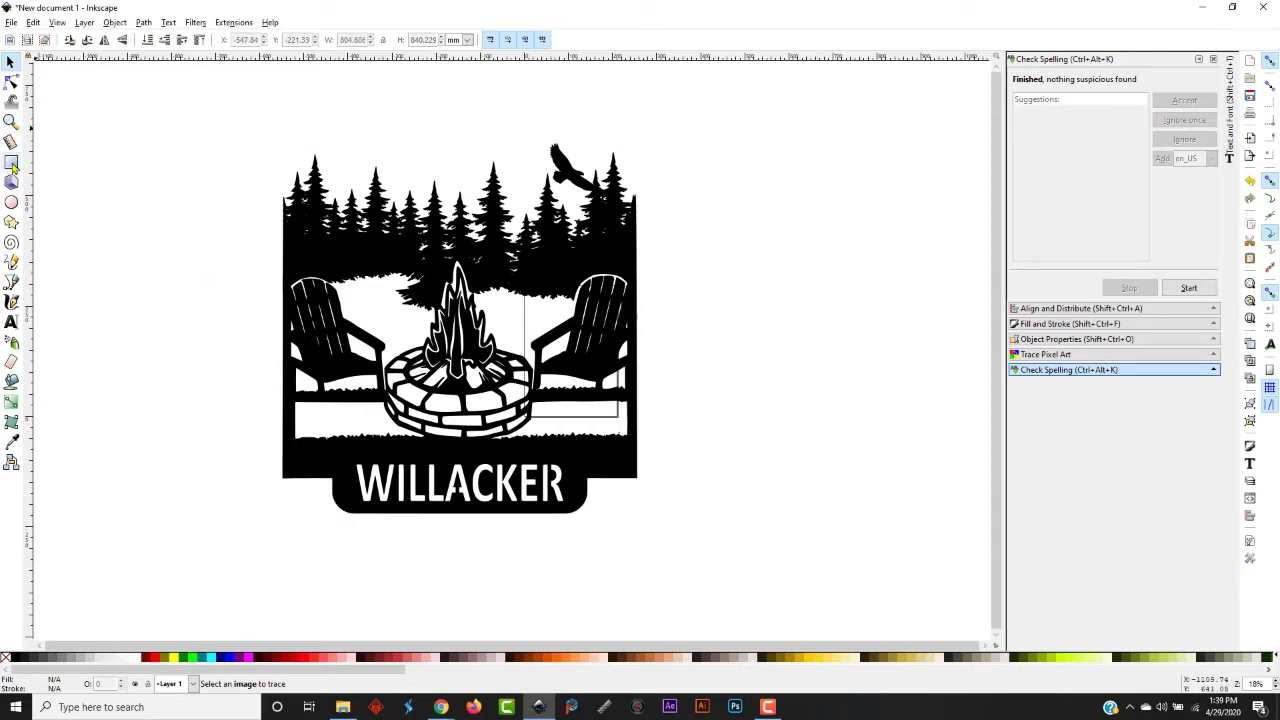
# Draw a black rectangle over the WILLACKER lettering, widen it slightly, and select it
pyautogui.click(11, 162)
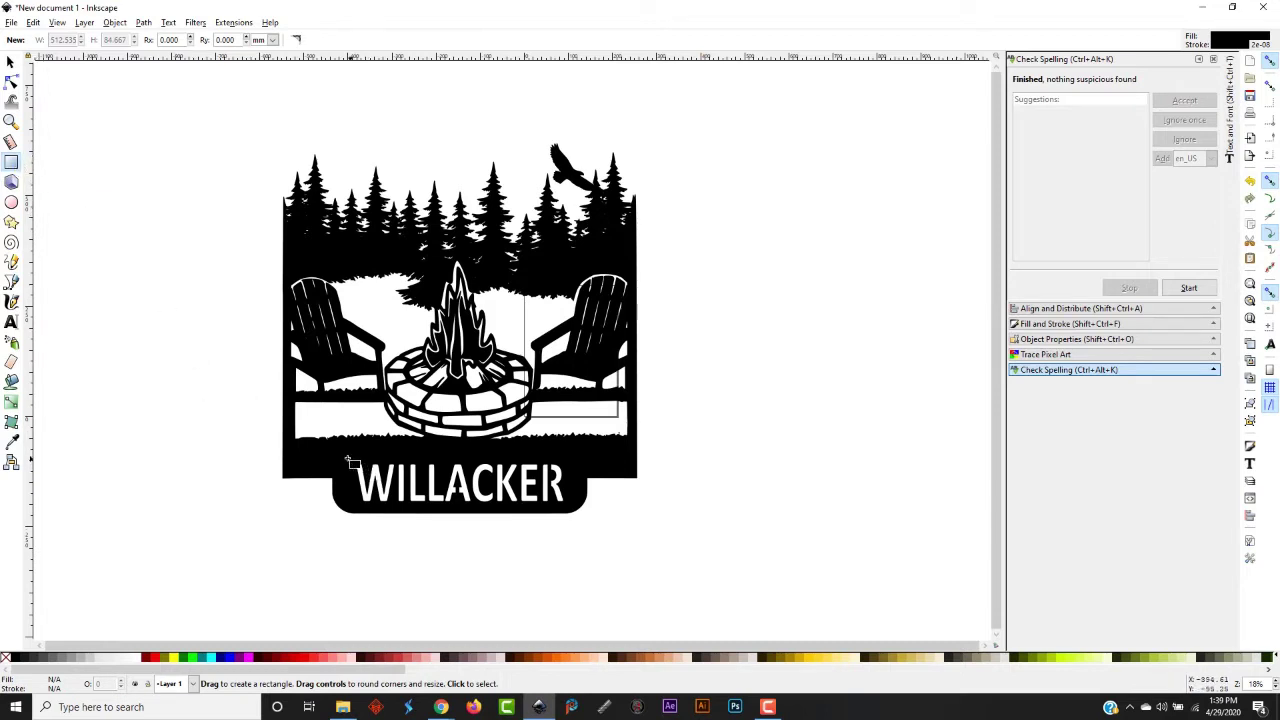
pyautogui.moveTo(344, 461); pyautogui.dragTo(578, 510)
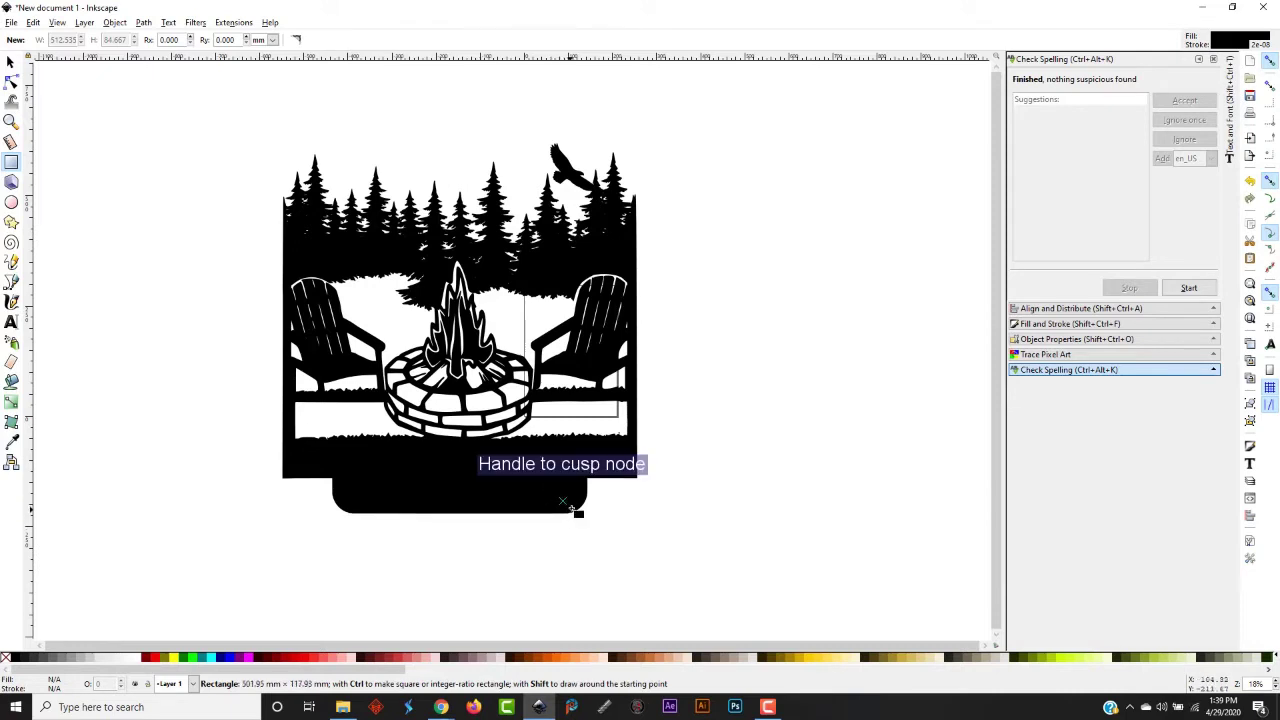
pyautogui.moveTo(578, 511); pyautogui.dragTo(578, 511)
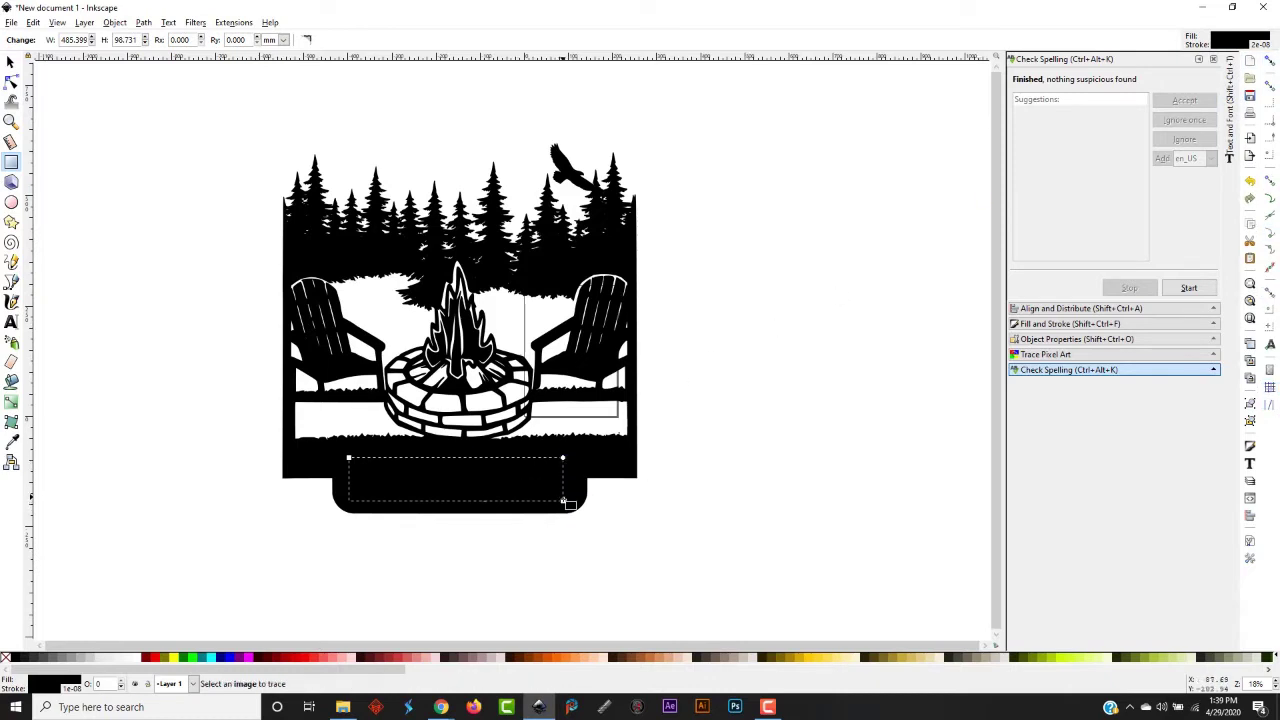
pyautogui.moveTo(563, 502); pyautogui.dragTo(571, 505)
pyautogui.click(9, 62)
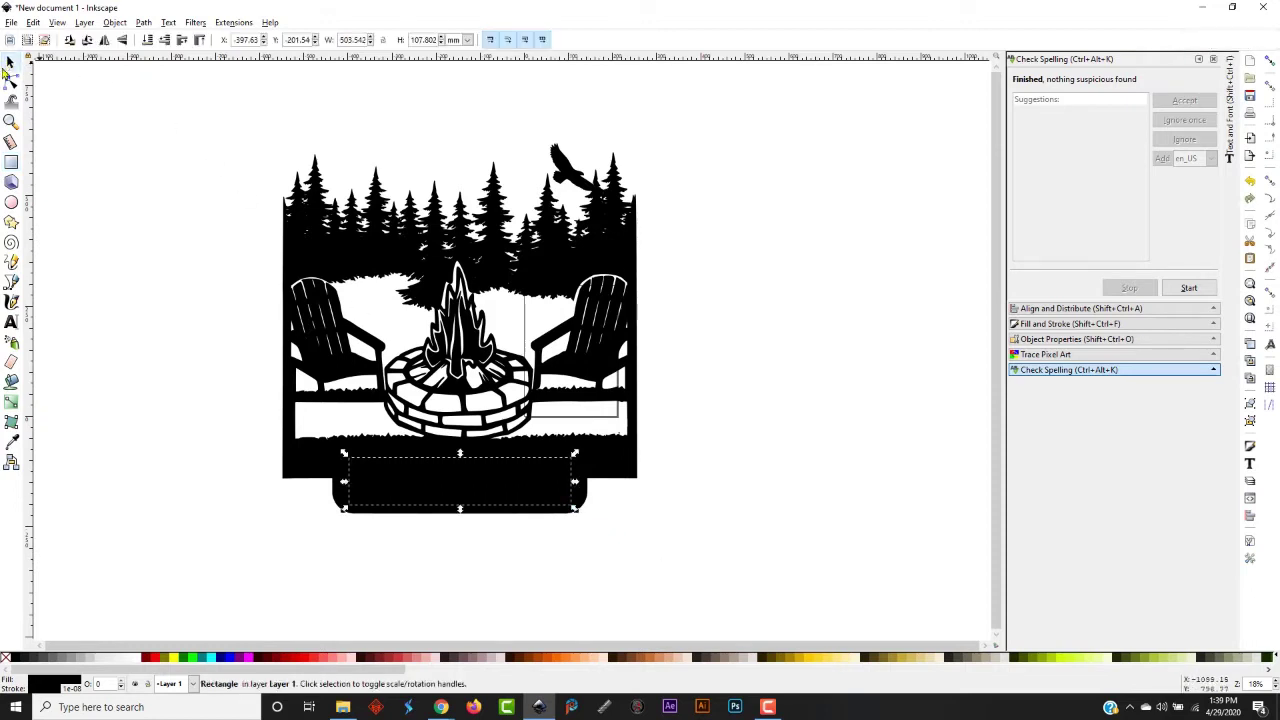
pyautogui.click(208, 446)
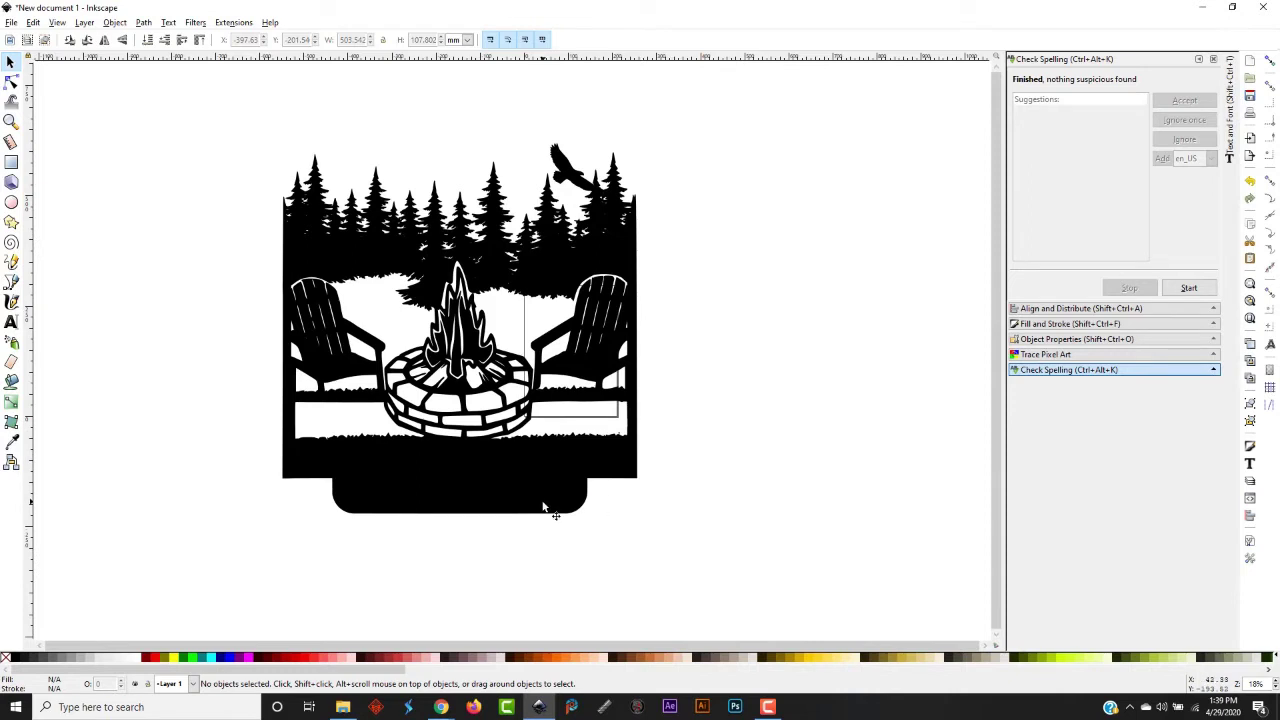
pyautogui.click(461, 490)
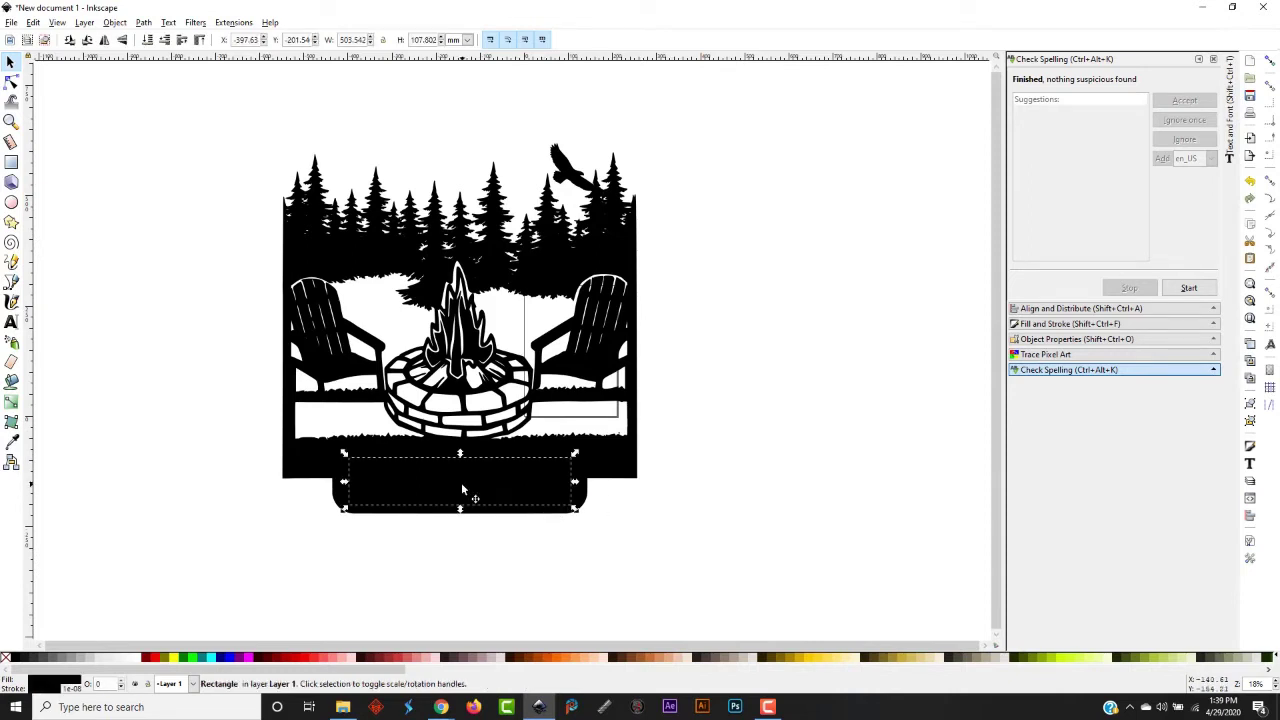
# Union the black rectangle with the traced sign and move the merged path into position
pyautogui.press('shift')
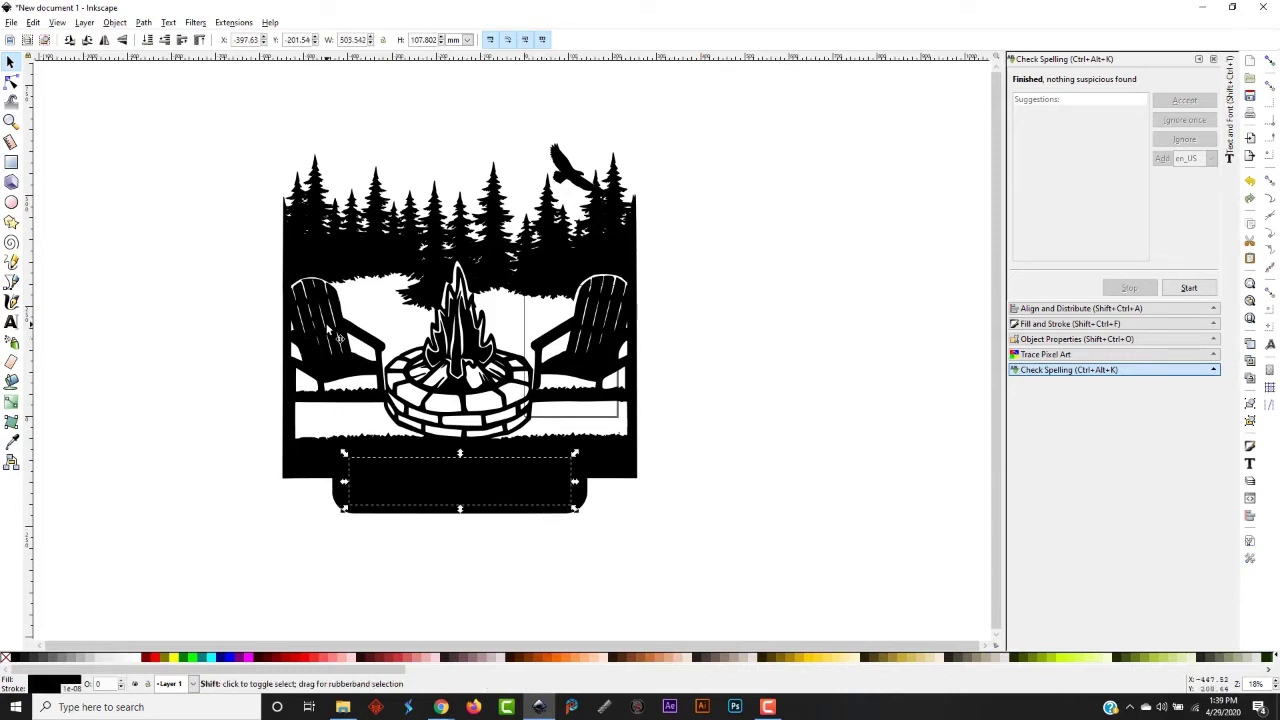
pyautogui.keyDown('shift'); pyautogui.click(340, 338); pyautogui.keyUp('shift')
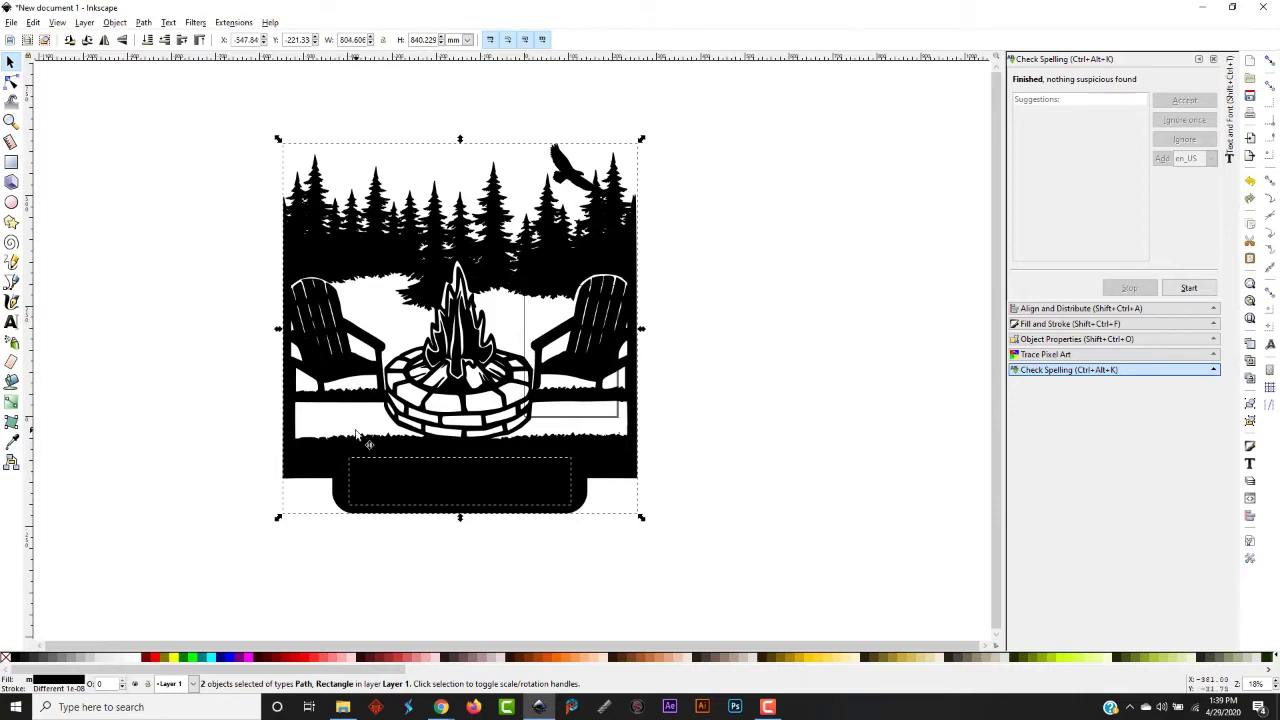
pyautogui.click(143, 23)
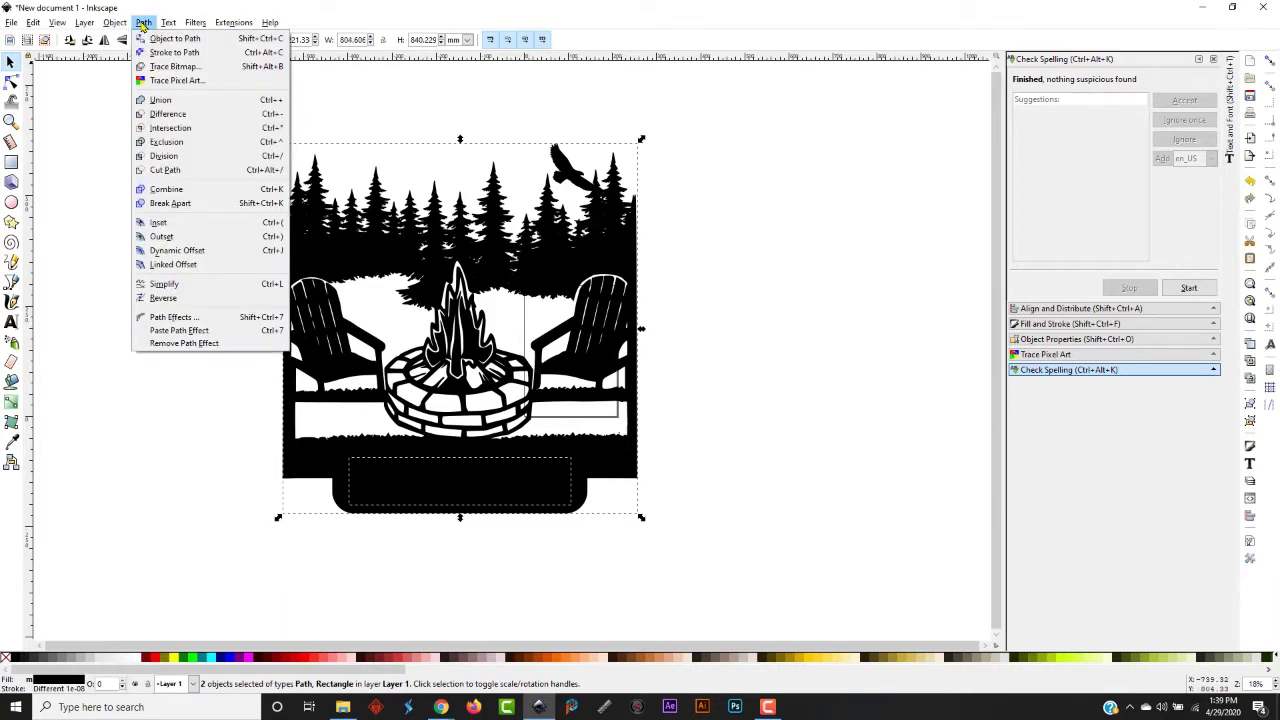
pyautogui.click(165, 101)
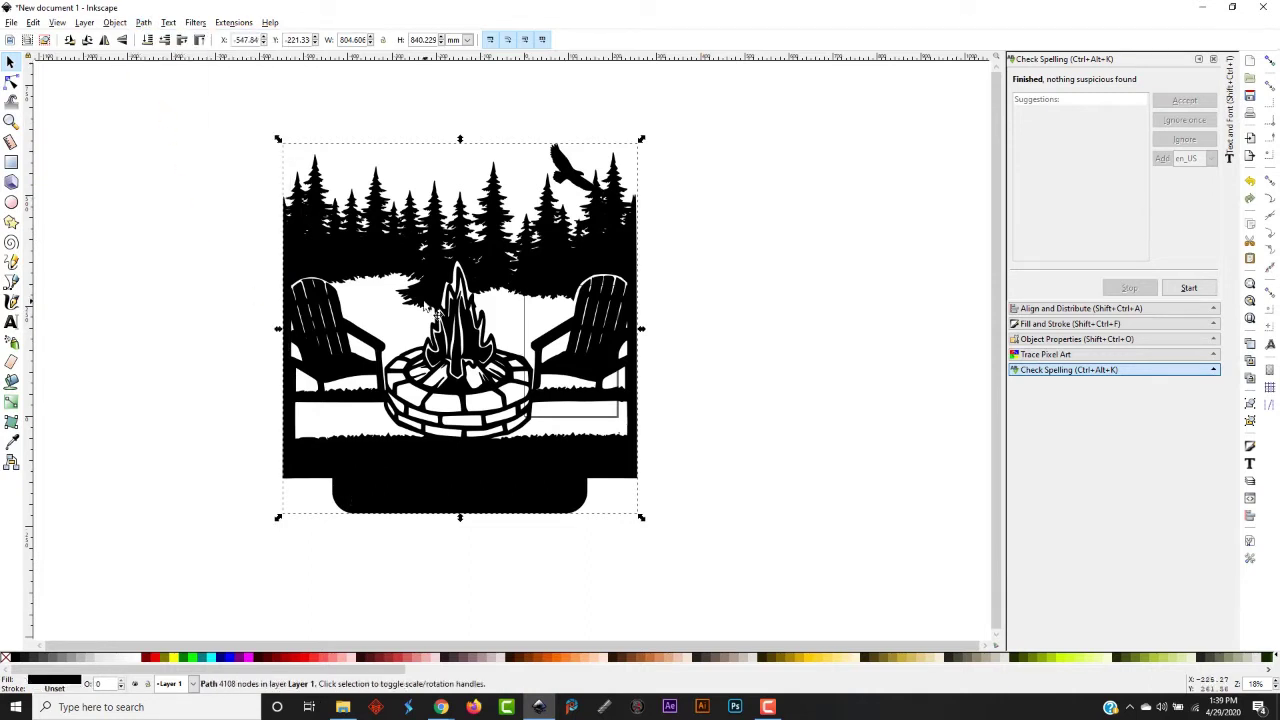
pyautogui.moveTo(482, 358)
pyautogui.mouseDown()
pyautogui.moveTo(585, 400)
pyautogui.moveTo(441, 339)
pyautogui.mouseUp()
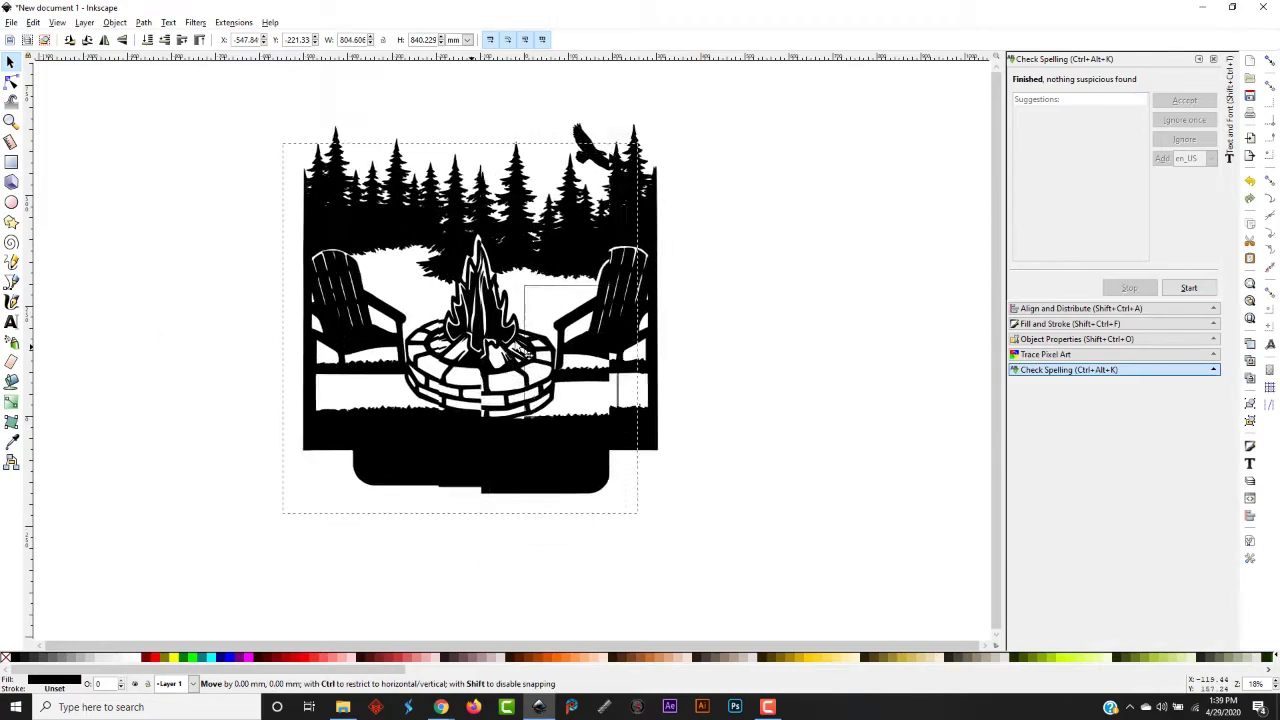
pyautogui.moveTo(441, 339); pyautogui.dragTo(473, 333)
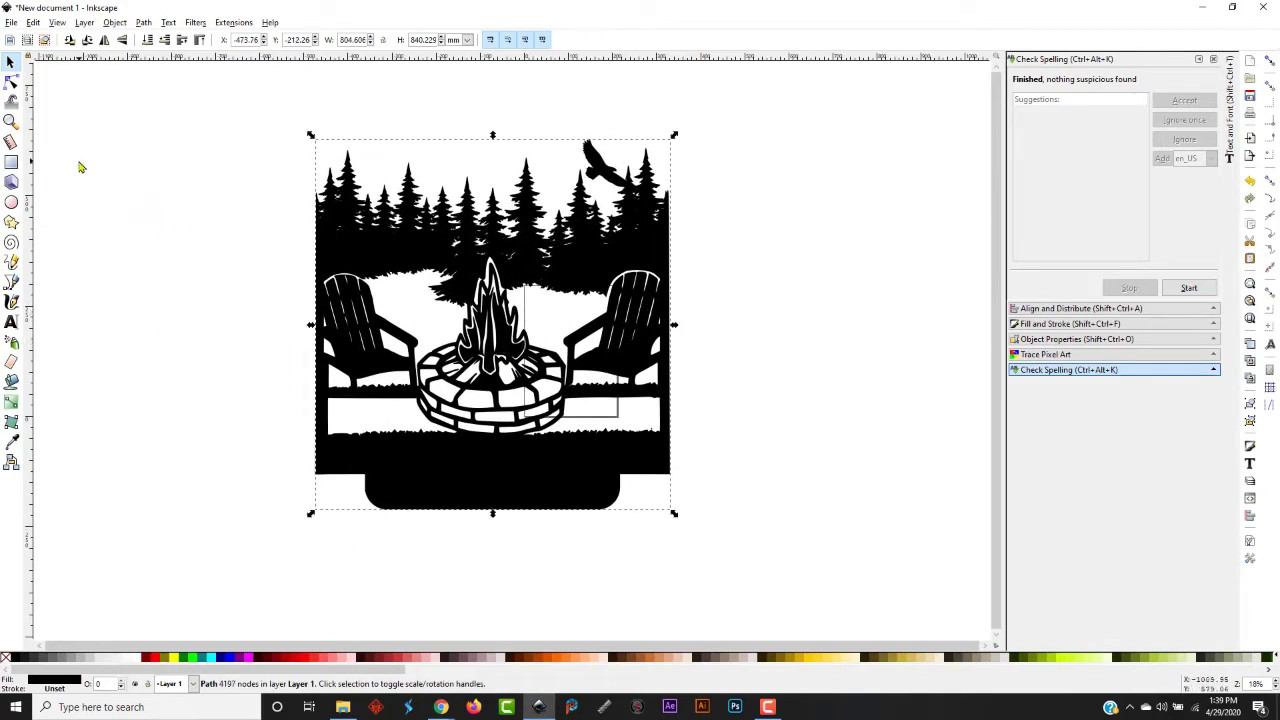
# Set the rectangle fill to white, keep the artwork black, and start a rectangle on the name plate
pyautogui.click(11, 162)
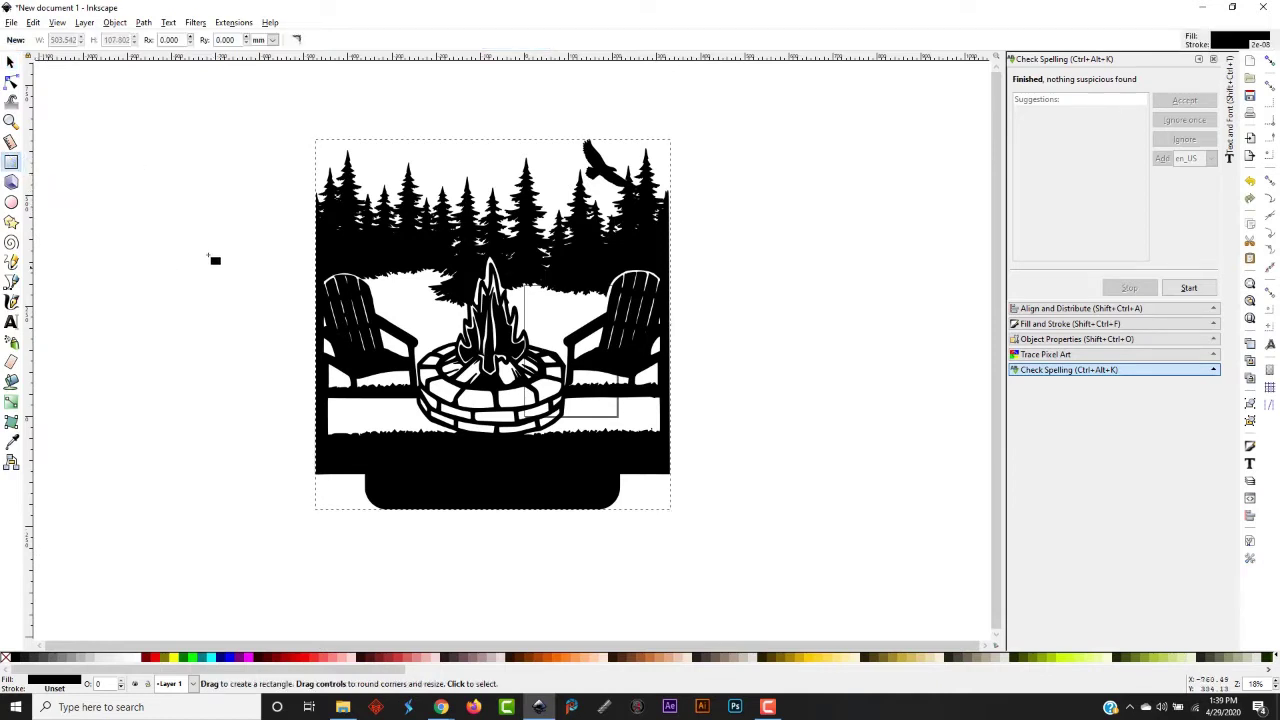
pyautogui.click(136, 660)
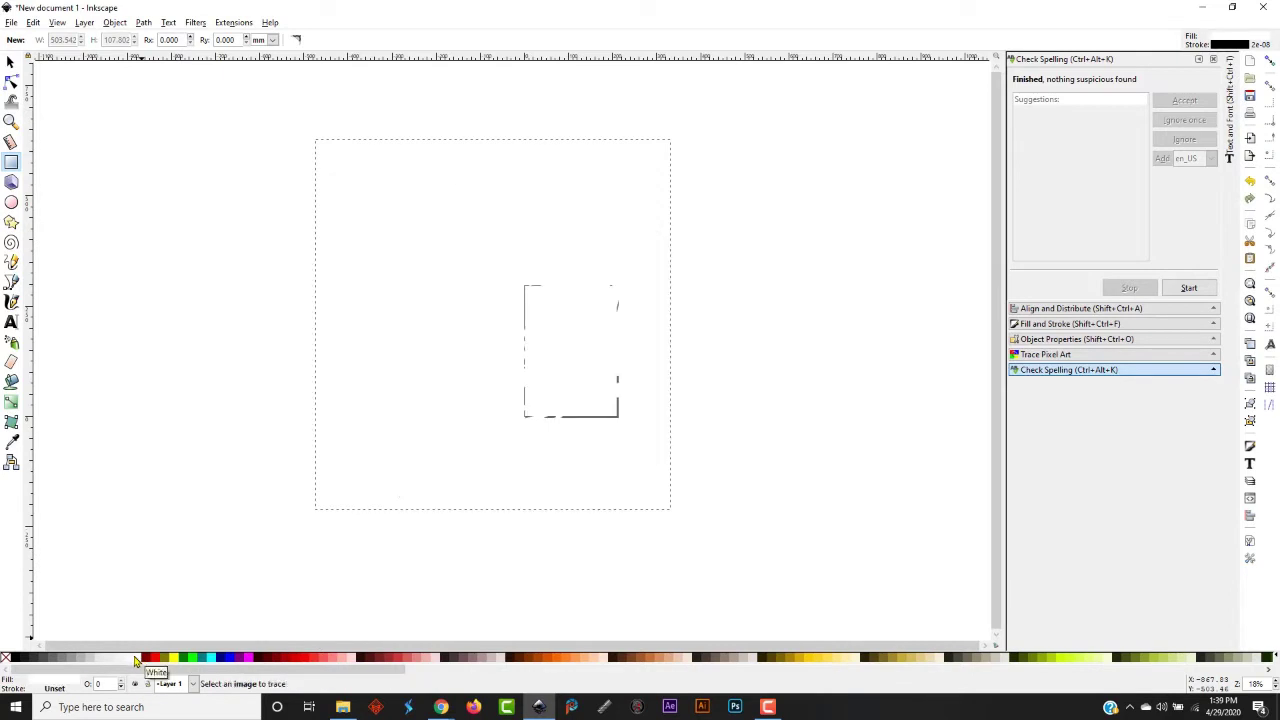
pyautogui.hotkey('ctrl', 'z')
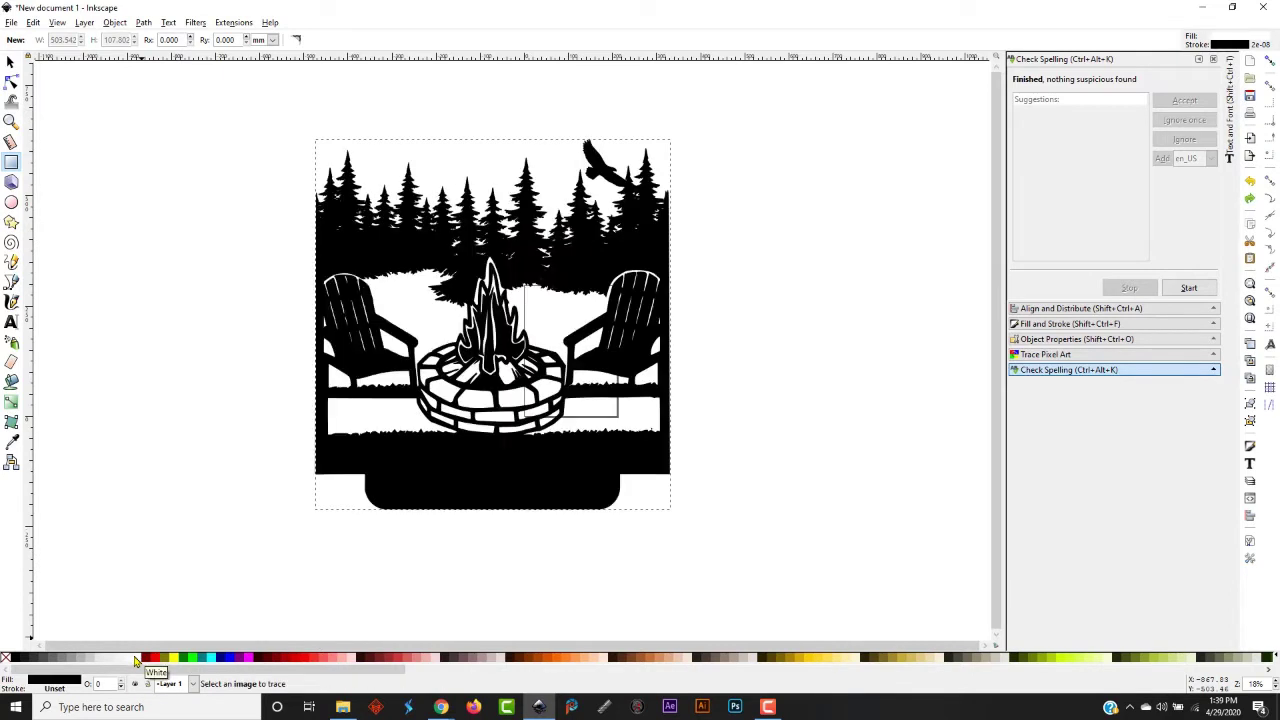
pyautogui.click(190, 209)
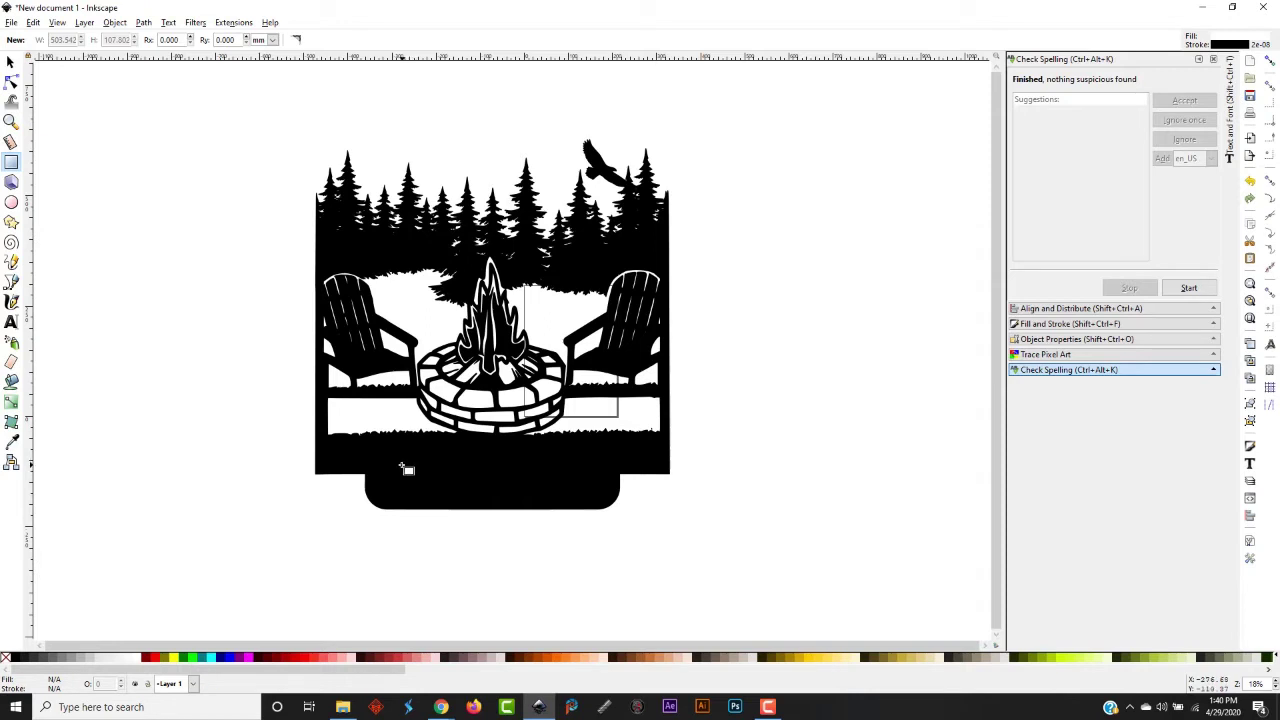
pyautogui.moveTo(400, 464); pyautogui.dragTo(605, 498)
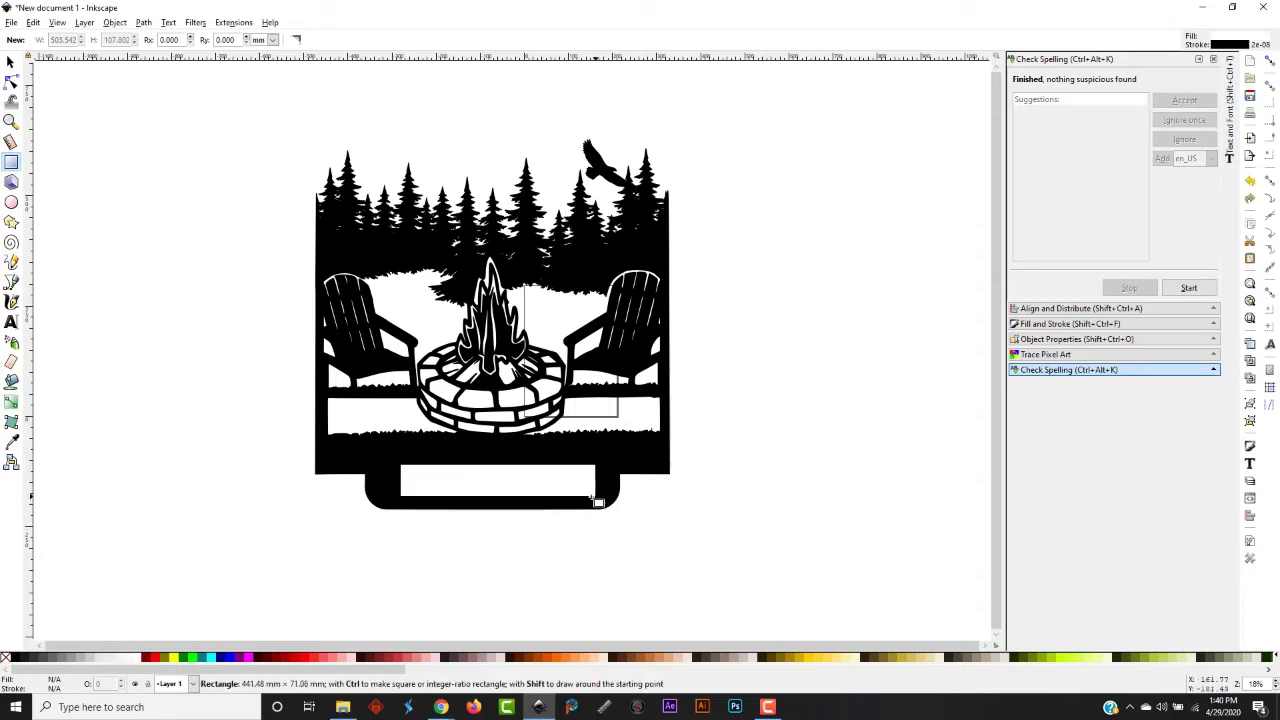
# Fit the white rectangle inside the name plate by narrowing it and adjusting its height
pyautogui.moveTo(605, 498); pyautogui.dragTo(577, 494)
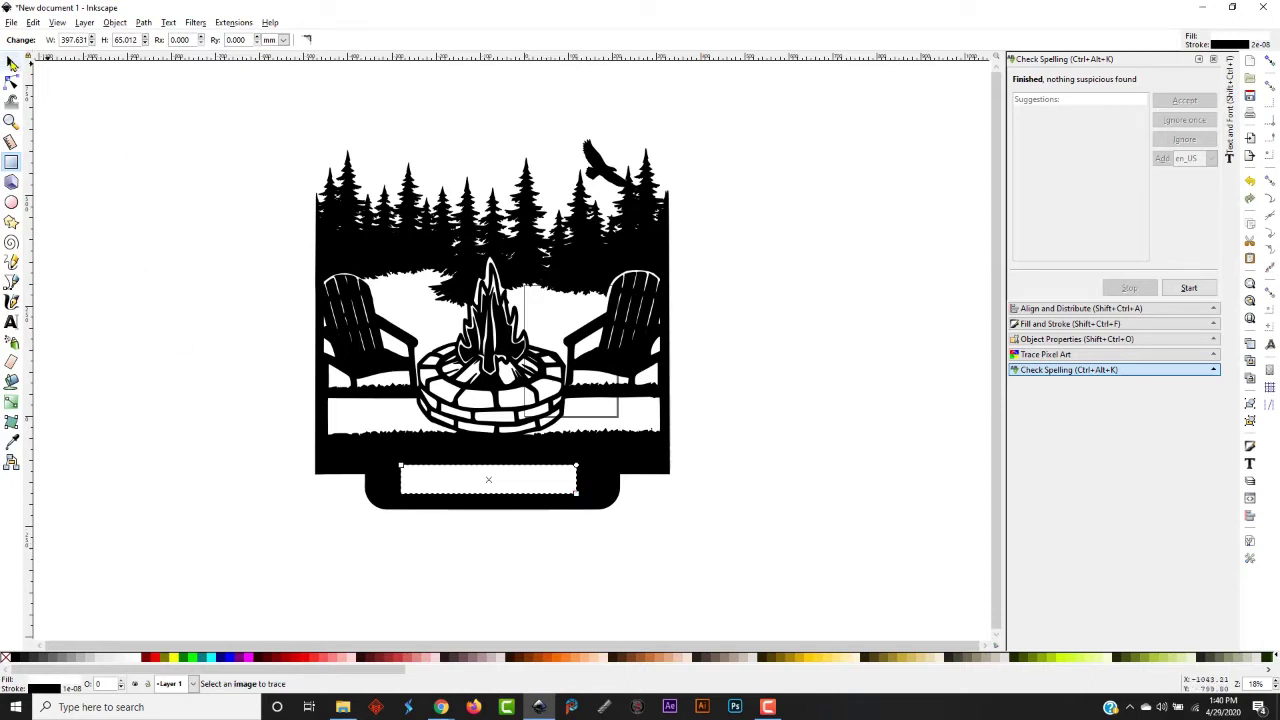
pyautogui.click(10, 62)
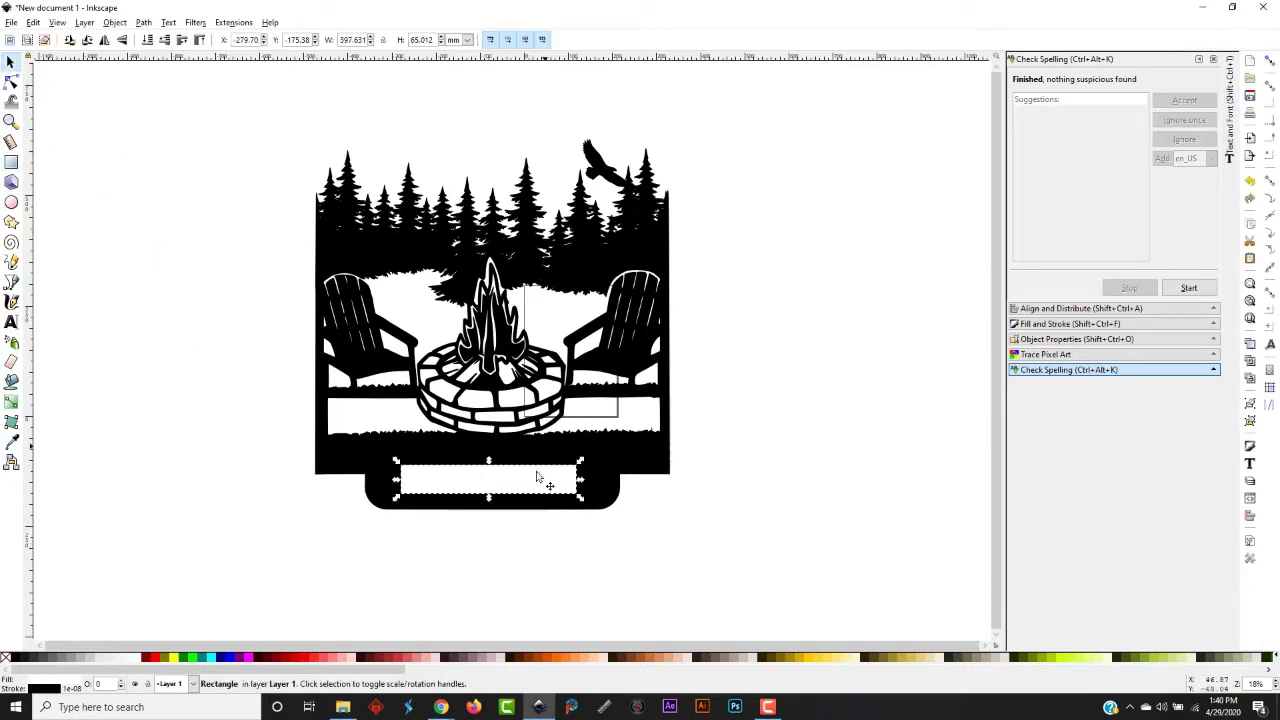
pyautogui.moveTo(488, 461); pyautogui.dragTo(489, 452)
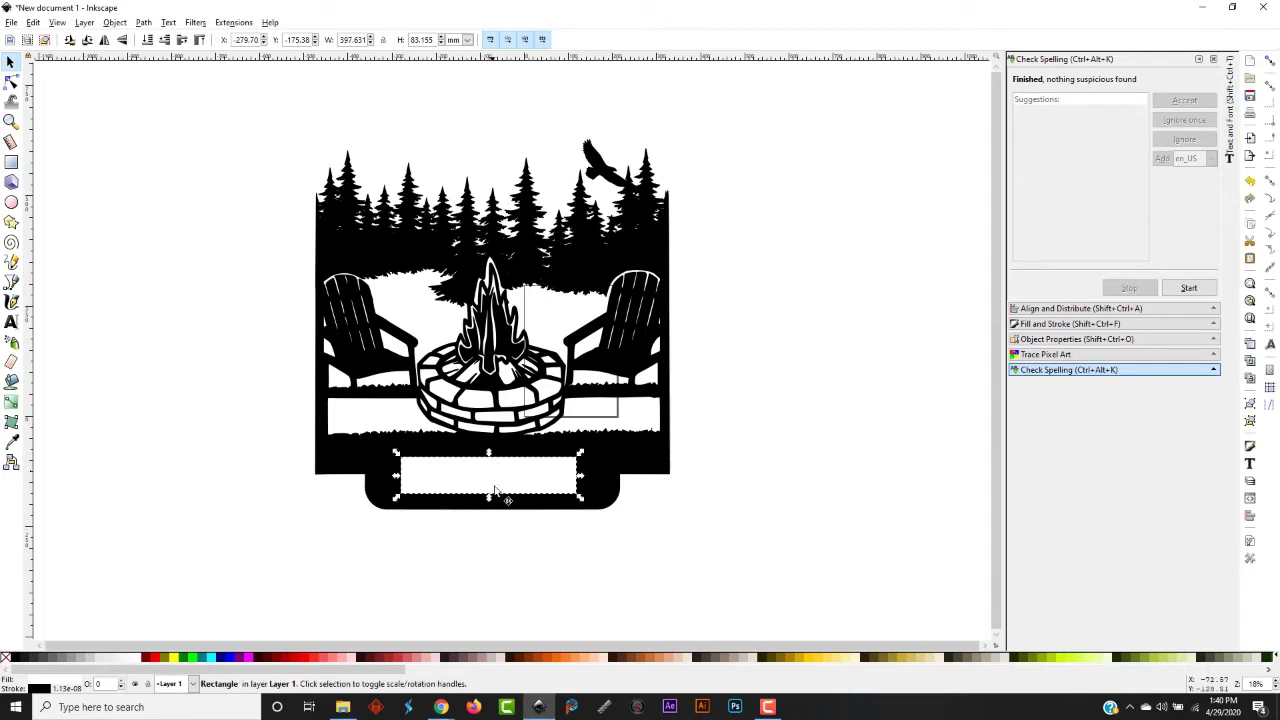
pyautogui.moveTo(488, 500); pyautogui.dragTo(493, 510)
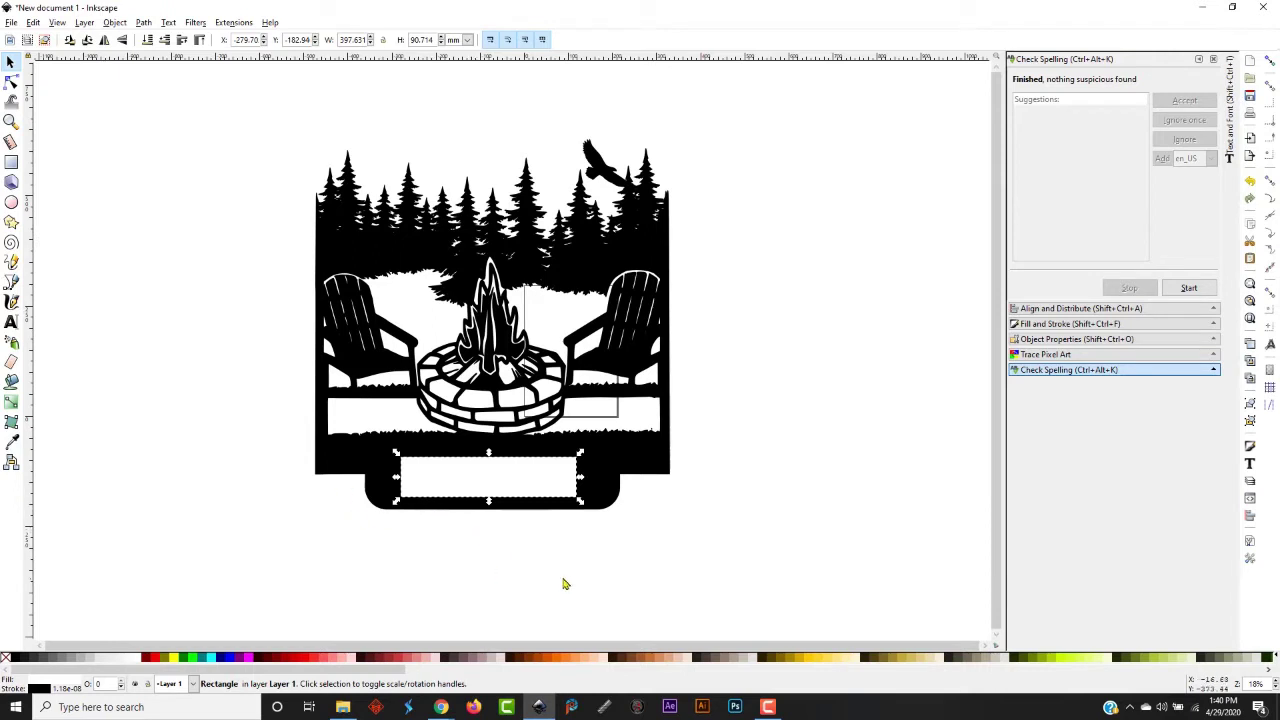
pyautogui.click(445, 568)
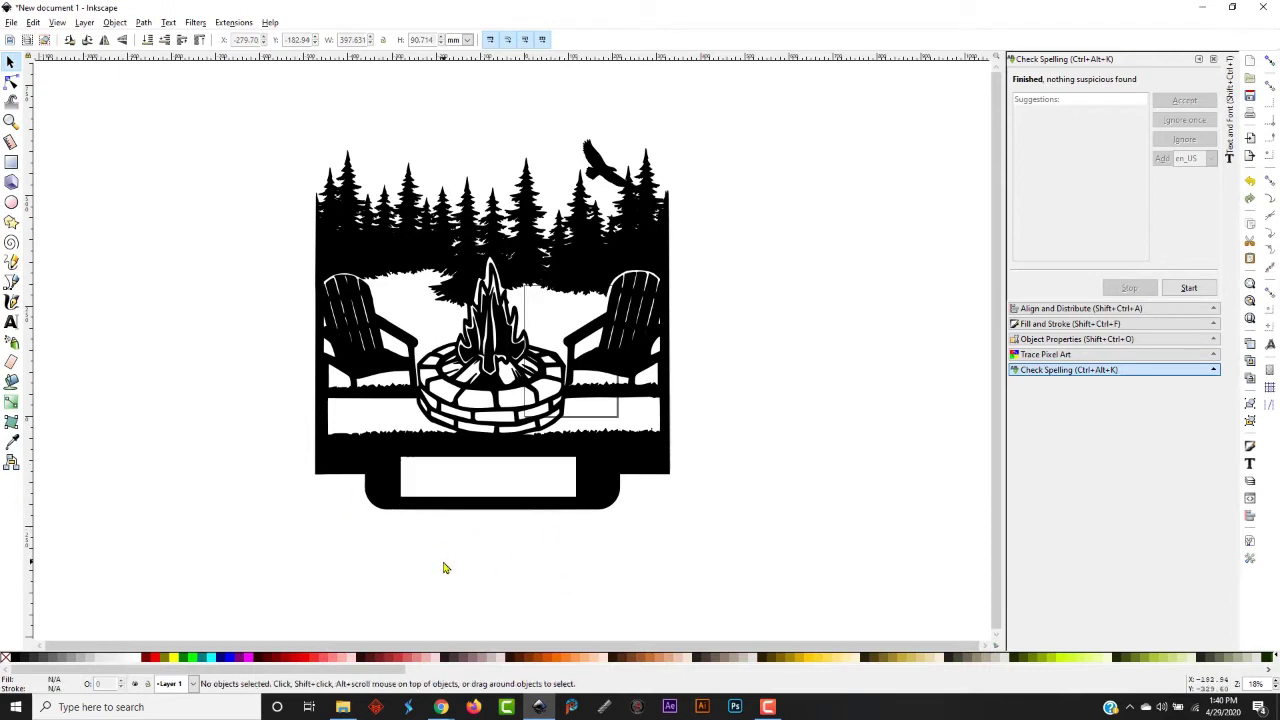
pyautogui.click(444, 478)
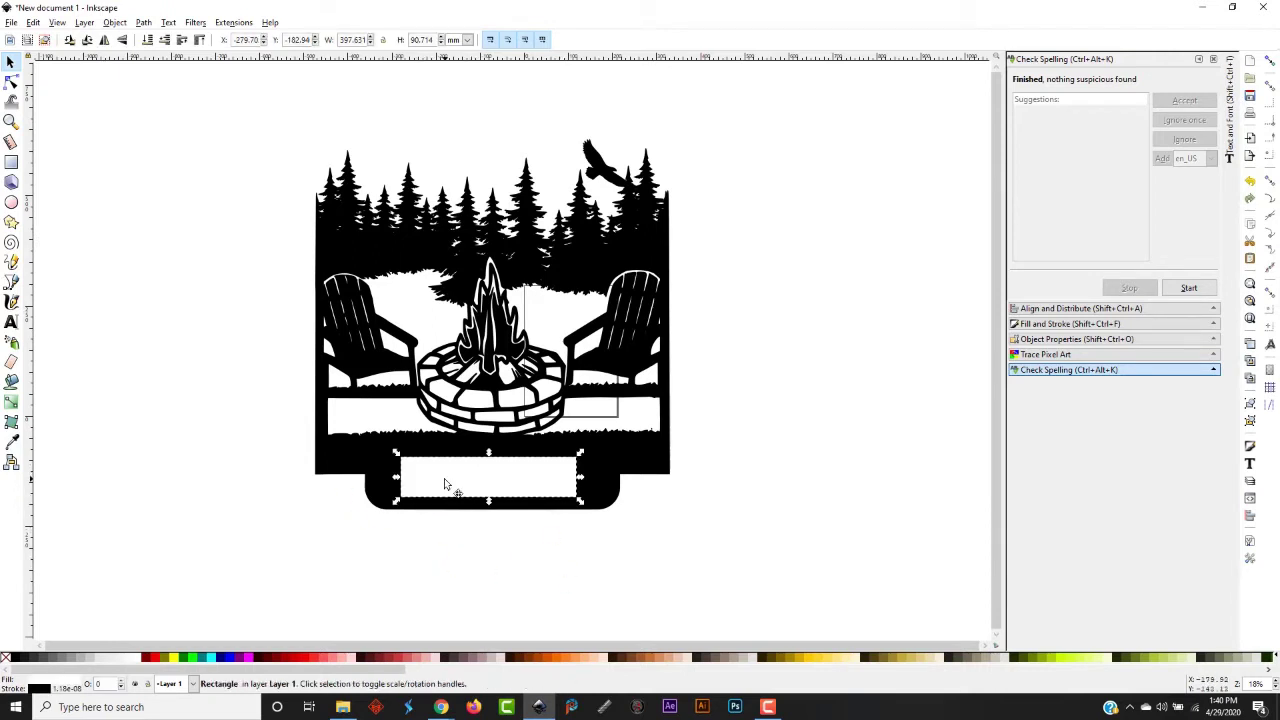
# Subtract the white rectangle from the sign with Path > Difference and move the result up-right
pyautogui.keyDown('shift'); pyautogui.click(332, 457); pyautogui.keyUp('shift')
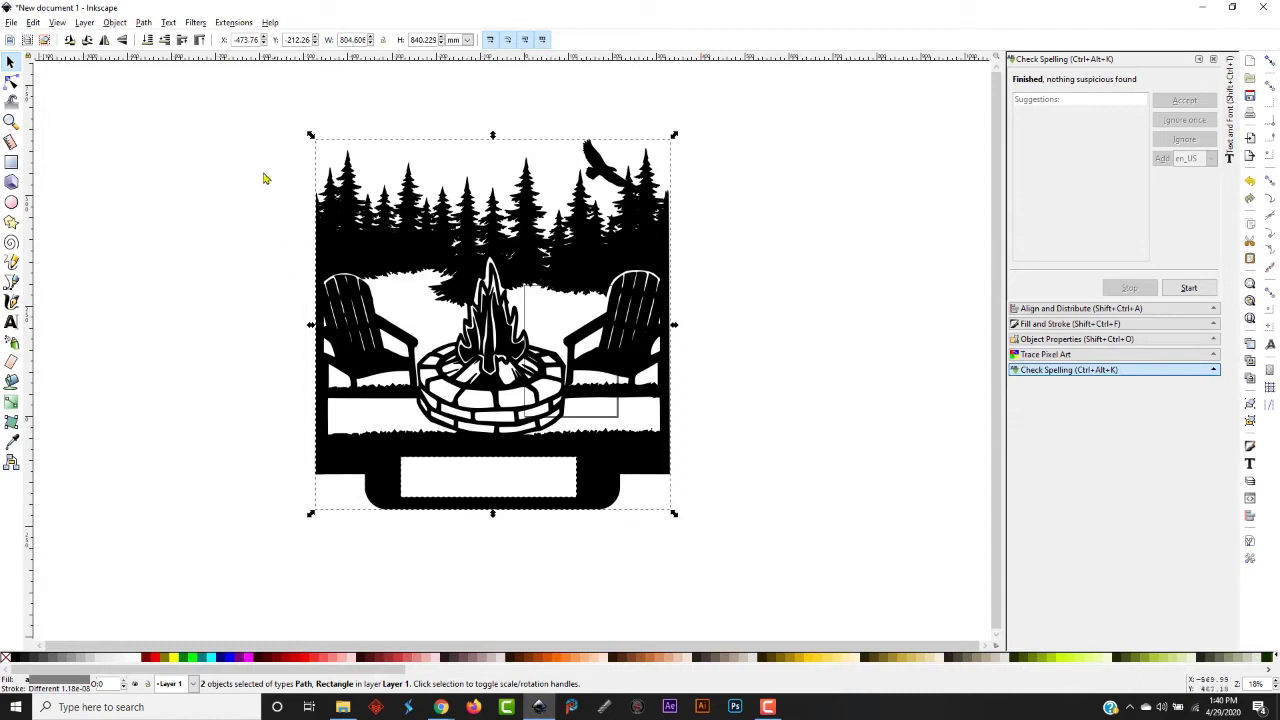
pyautogui.click(144, 23)
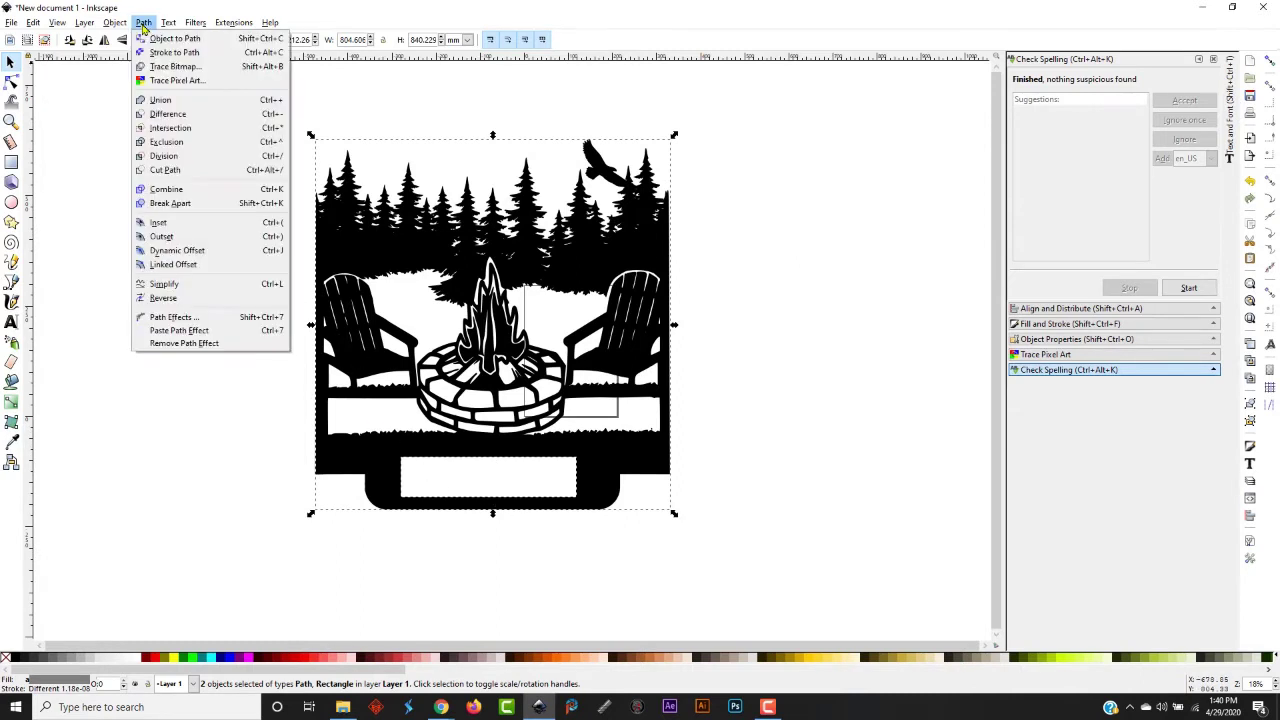
pyautogui.click(175, 115)
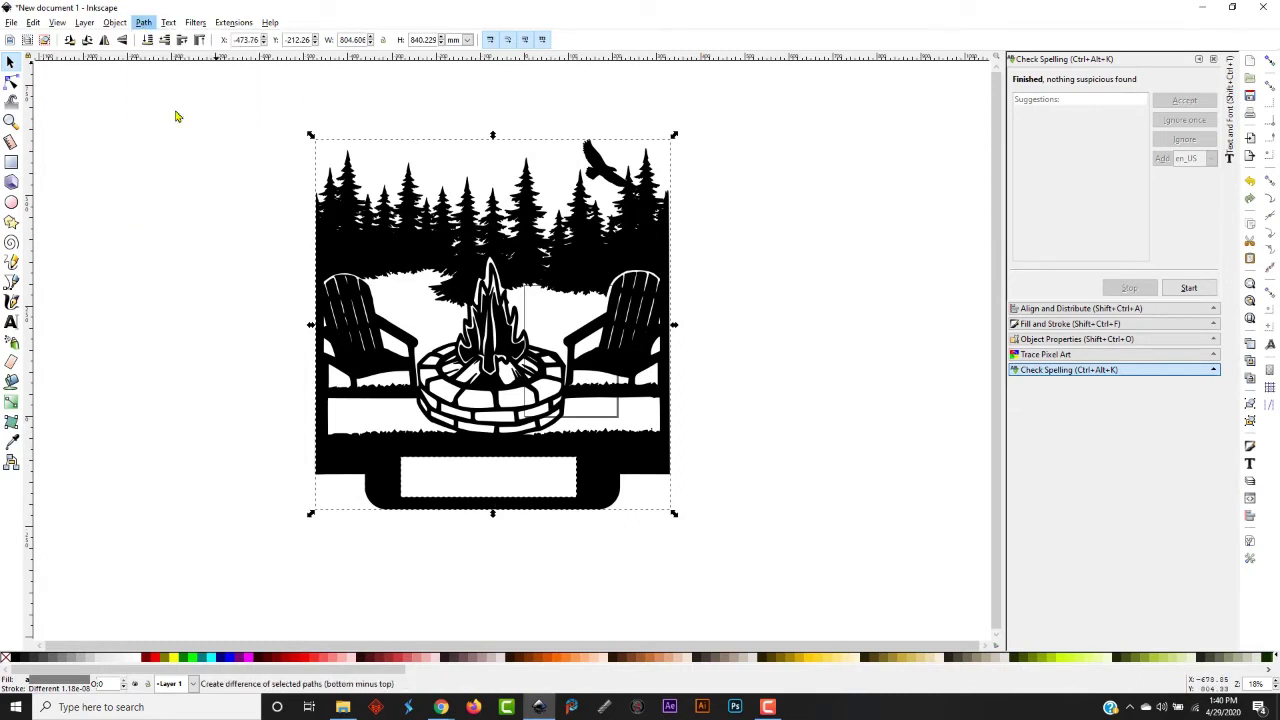
pyautogui.moveTo(517, 350); pyautogui.dragTo(605, 303)
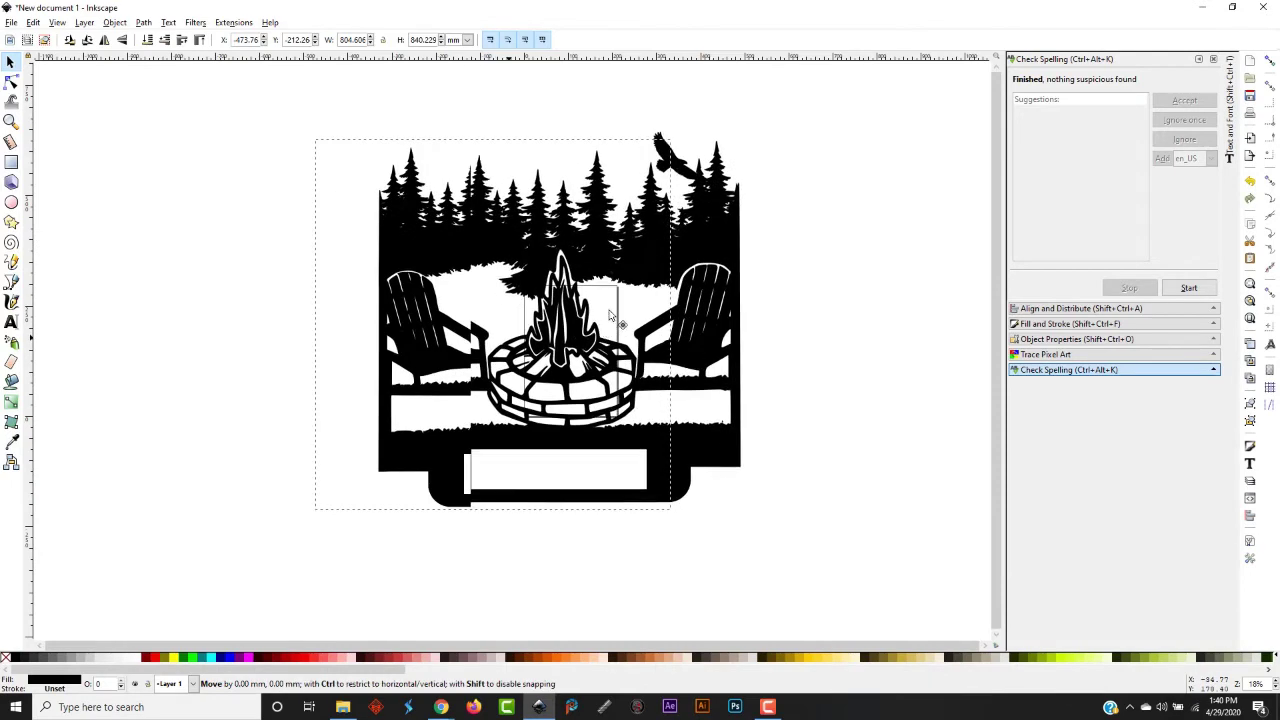
pyautogui.click(11, 162)
# Set the fill back to black using a throwaway rectangle, delete it, and reposition the sign
pyautogui.moveTo(165, 250); pyautogui.dragTo(239, 315)
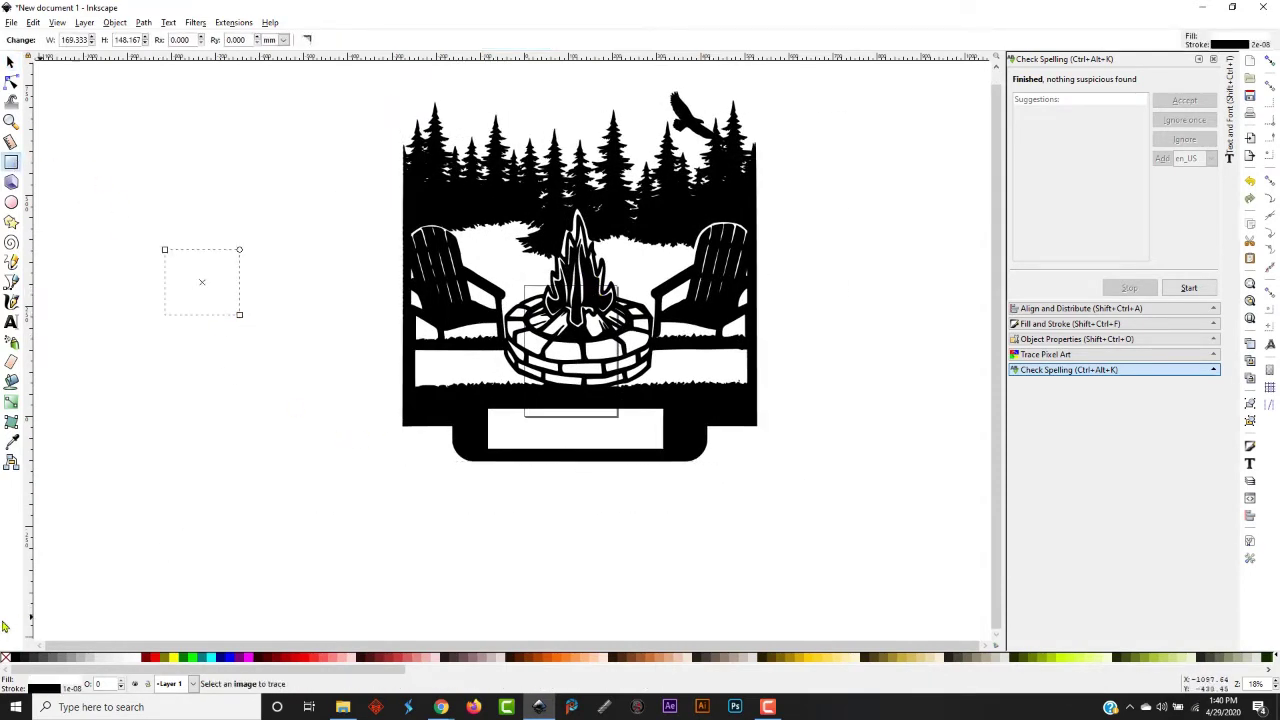
pyautogui.click(17, 659)
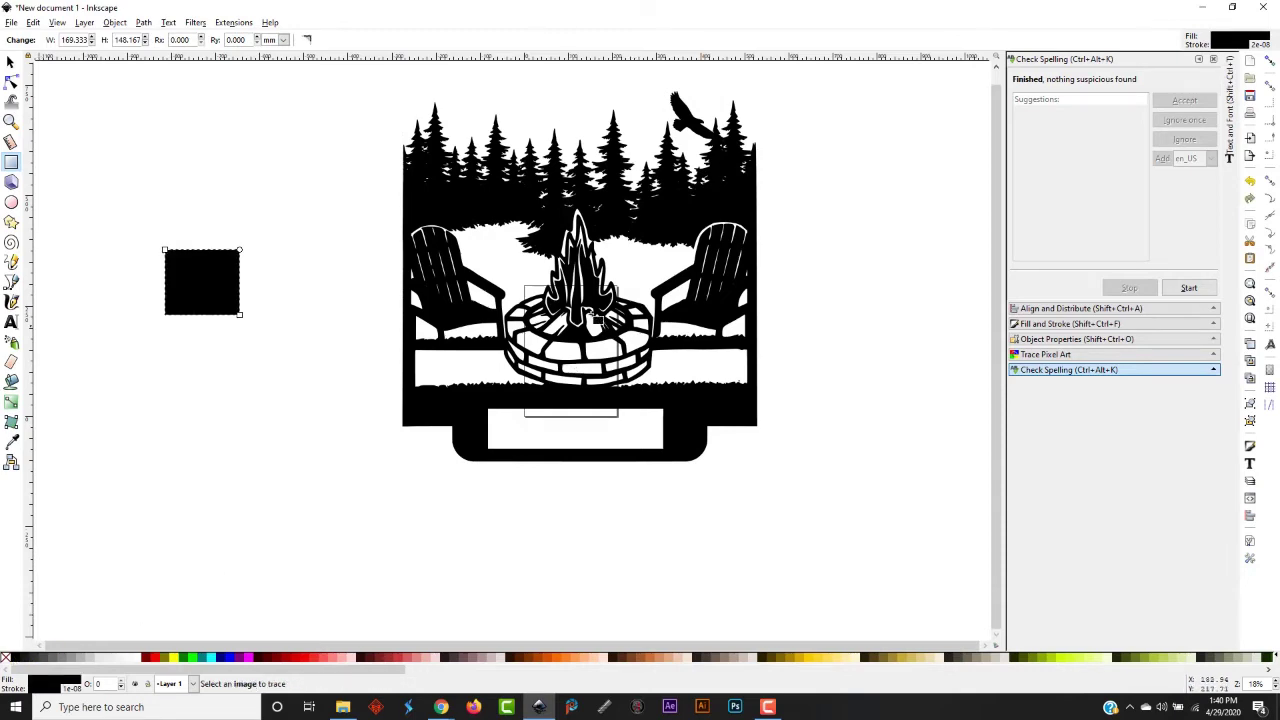
pyautogui.click(10, 62)
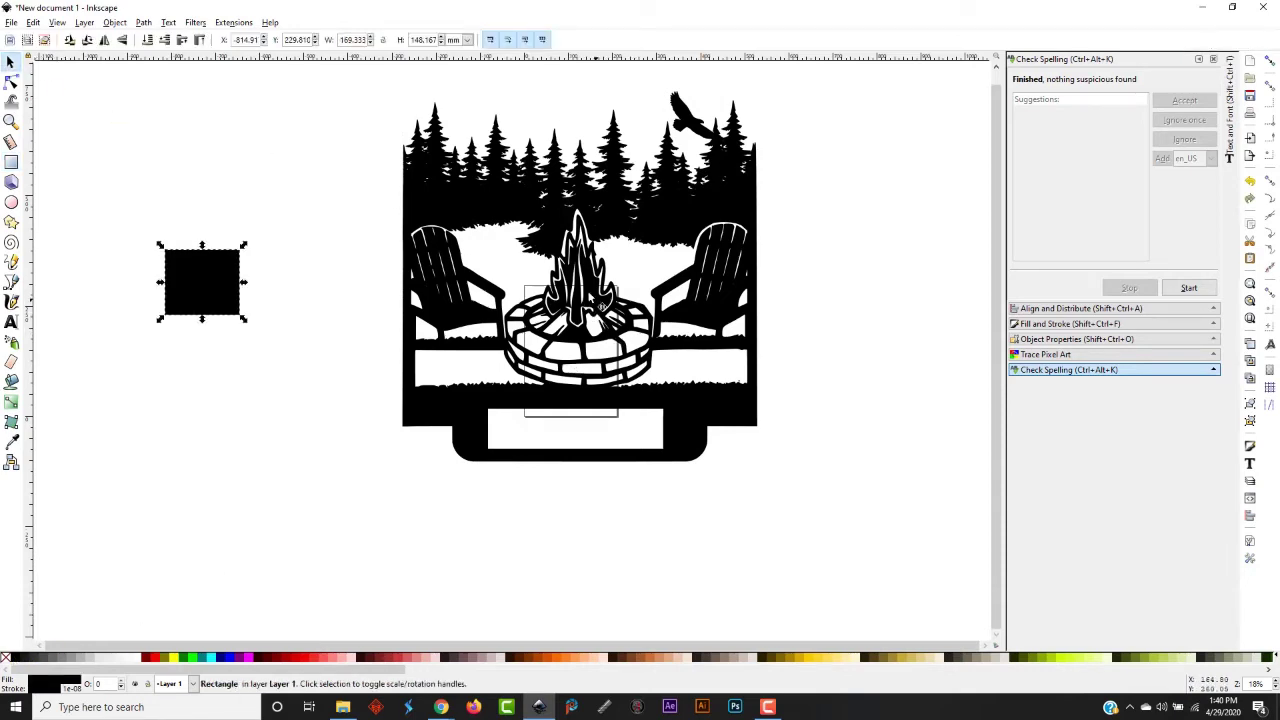
pyautogui.moveTo(592, 298)
pyautogui.mouseDown()
pyautogui.moveTo(164, 155)
pyautogui.moveTo(610, 390)
pyautogui.mouseUp()
pyautogui.click(201, 280)
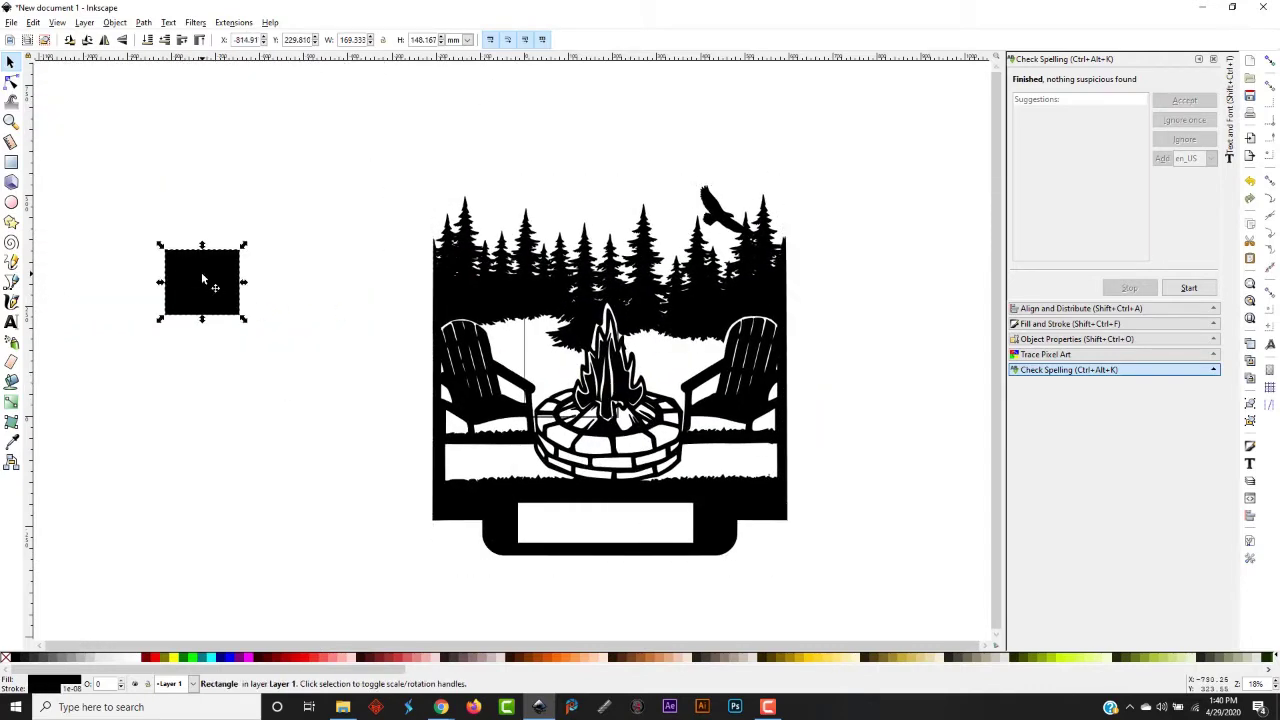
pyautogui.press('Delete')
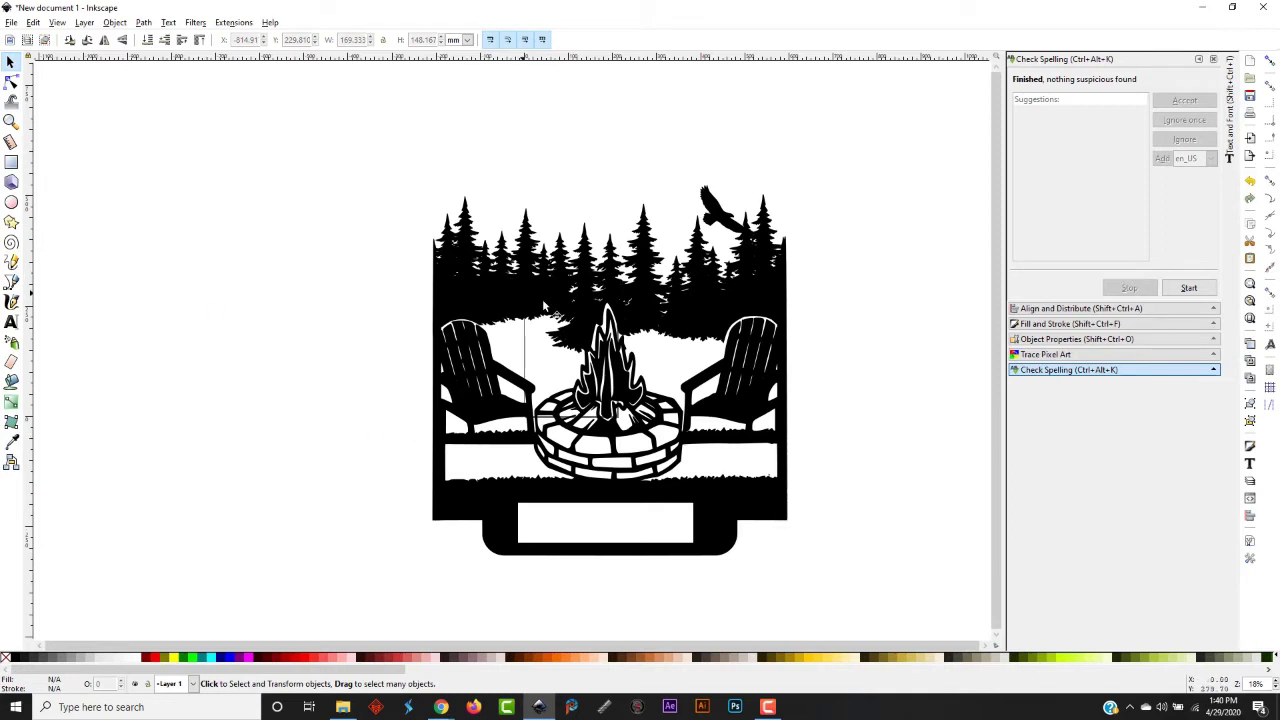
pyautogui.moveTo(543, 305); pyautogui.dragTo(461, 268)
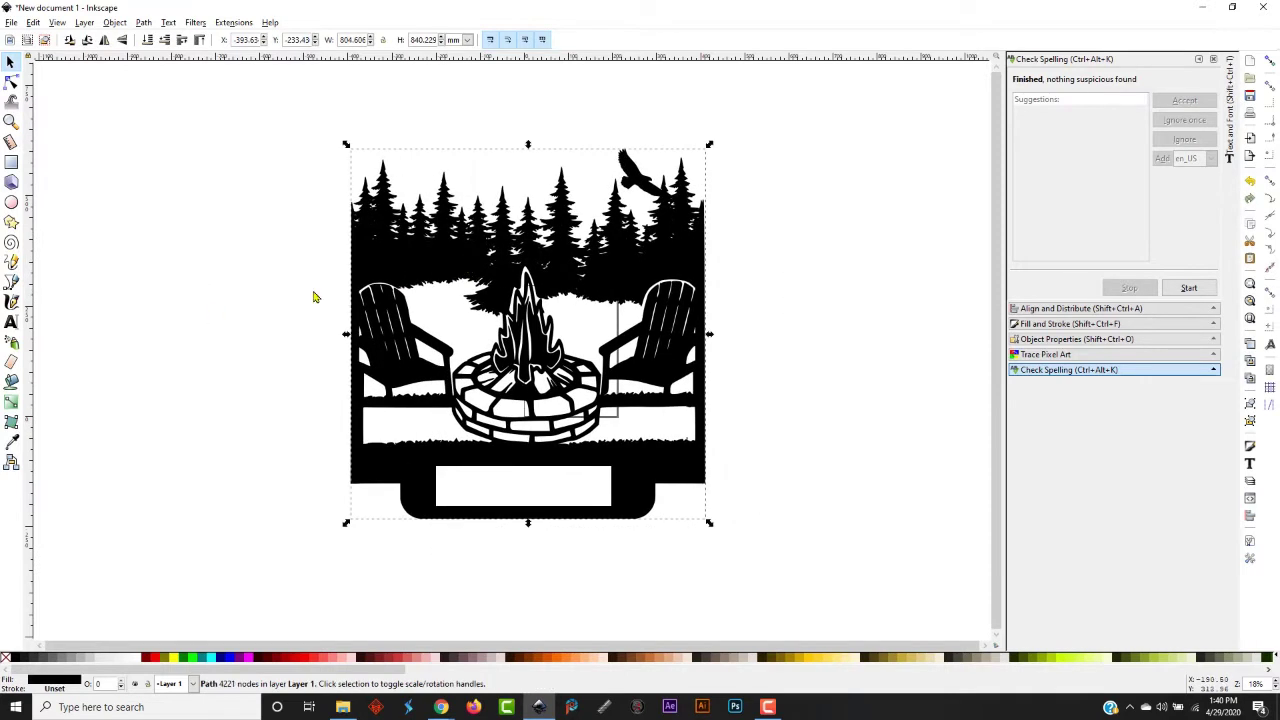
# Type the text CHARLIE ROCKS and drag it into the white name plate
pyautogui.click(10, 322)
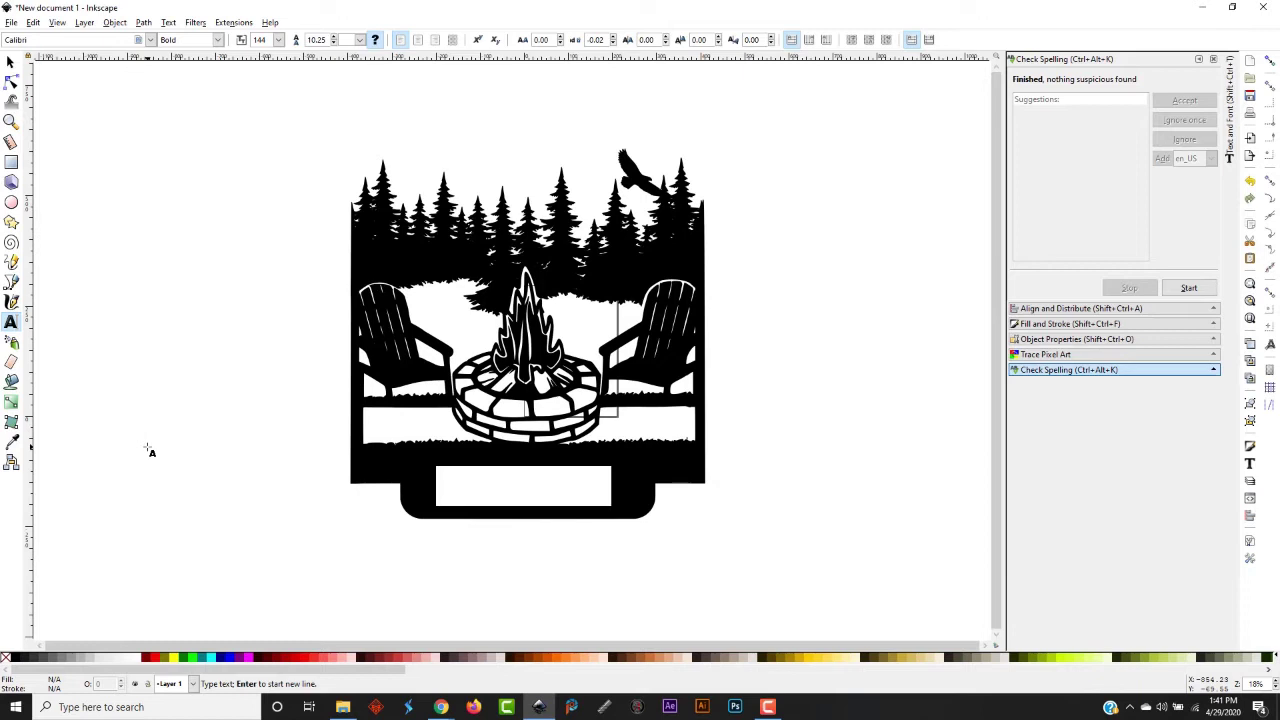
pyautogui.write('Cha')
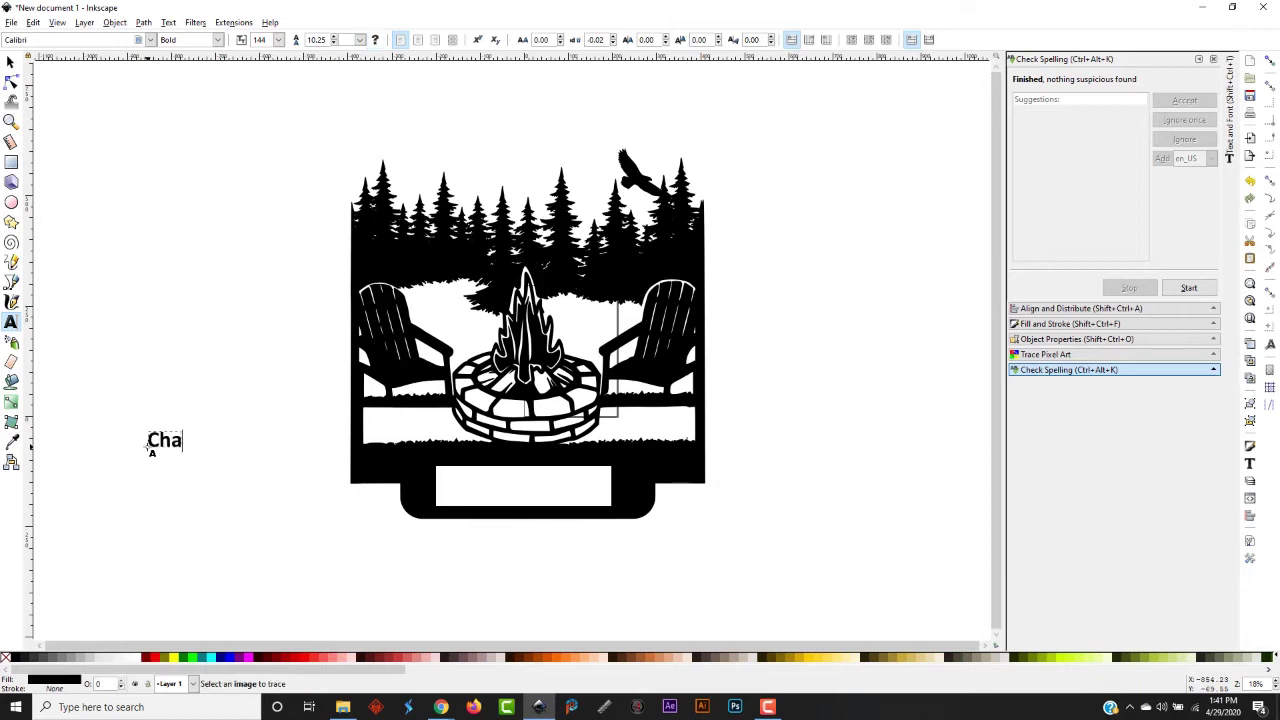
pyautogui.write('rlie')
pyautogui.press('BackSpace')
pyautogui.press('BackSpace')
pyautogui.press('BackSpace')
pyautogui.press('BackSpace')
pyautogui.press('BackSpace')
pyautogui.press('BackSpace')
pyautogui.write('CHARLIE')
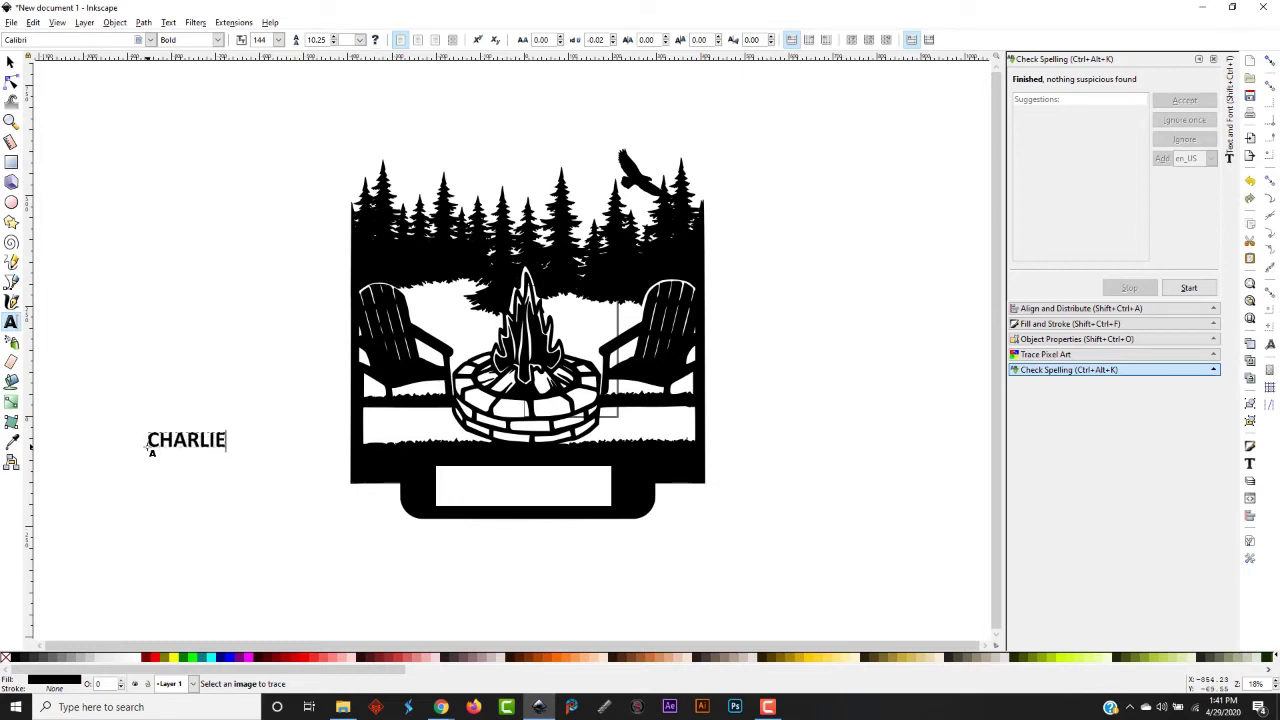
pyautogui.write(' ROCKS')
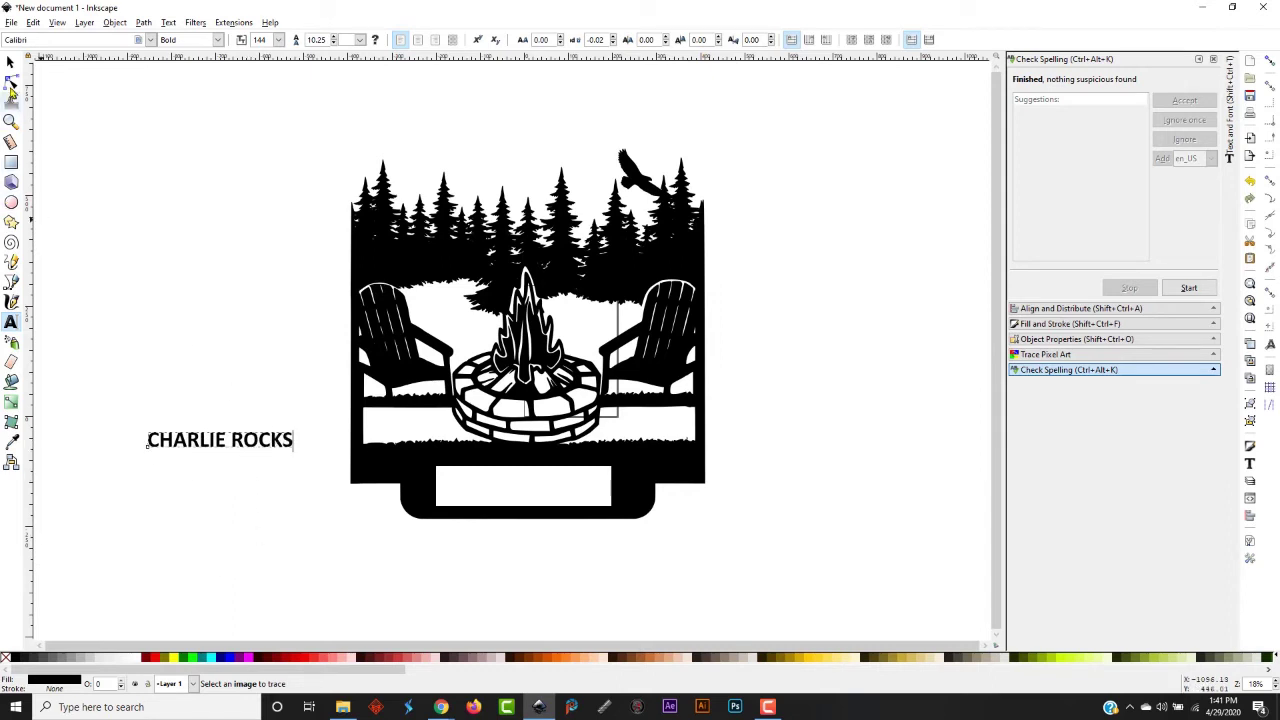
pyautogui.click(10, 62)
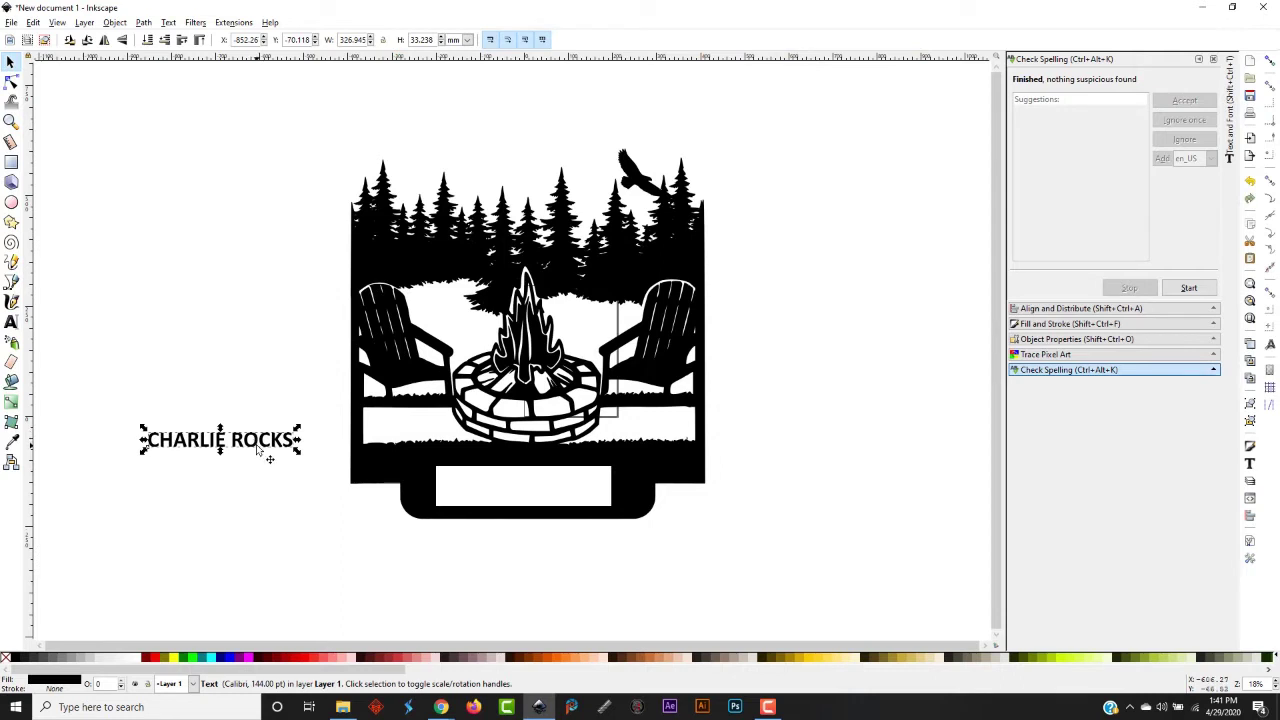
pyautogui.moveTo(260, 450); pyautogui.dragTo(549, 503)
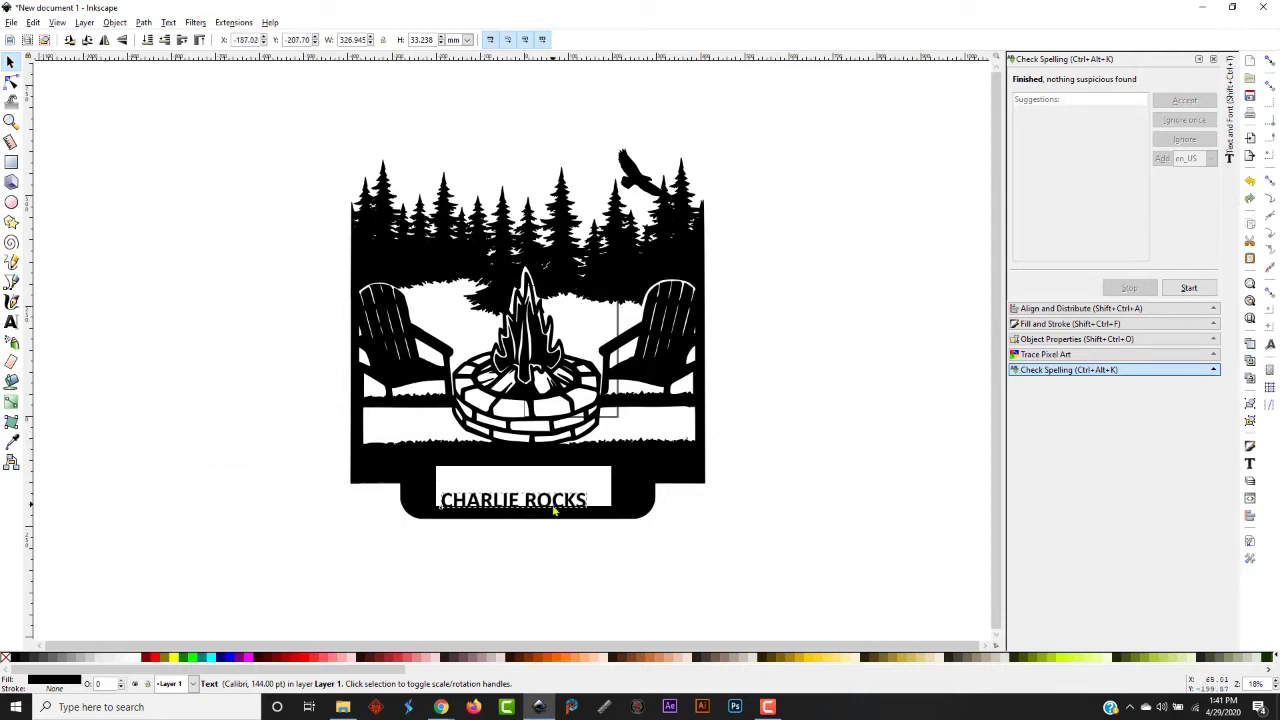
# Stretch CHARLIE ROCKS taller and pull in its sides to fit the name plate window
pyautogui.moveTo(553, 510); pyautogui.dragTo(617, 484)
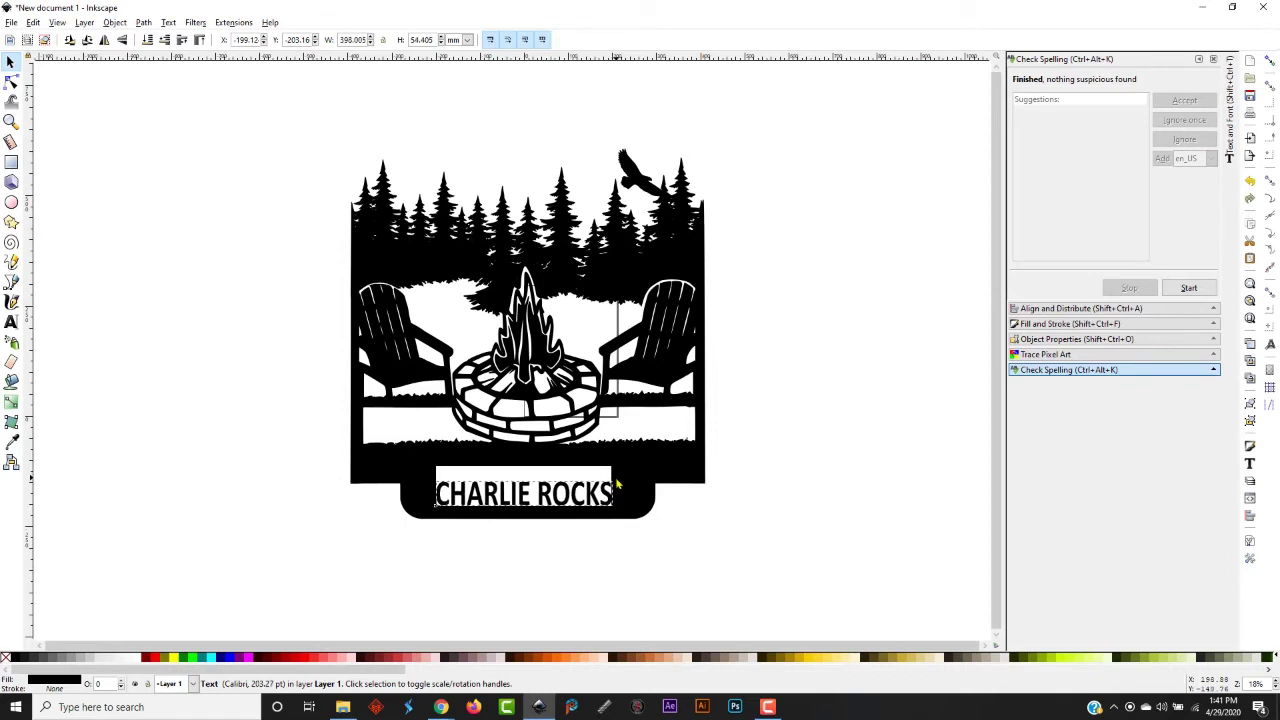
pyautogui.moveTo(524, 479); pyautogui.dragTo(524, 464)
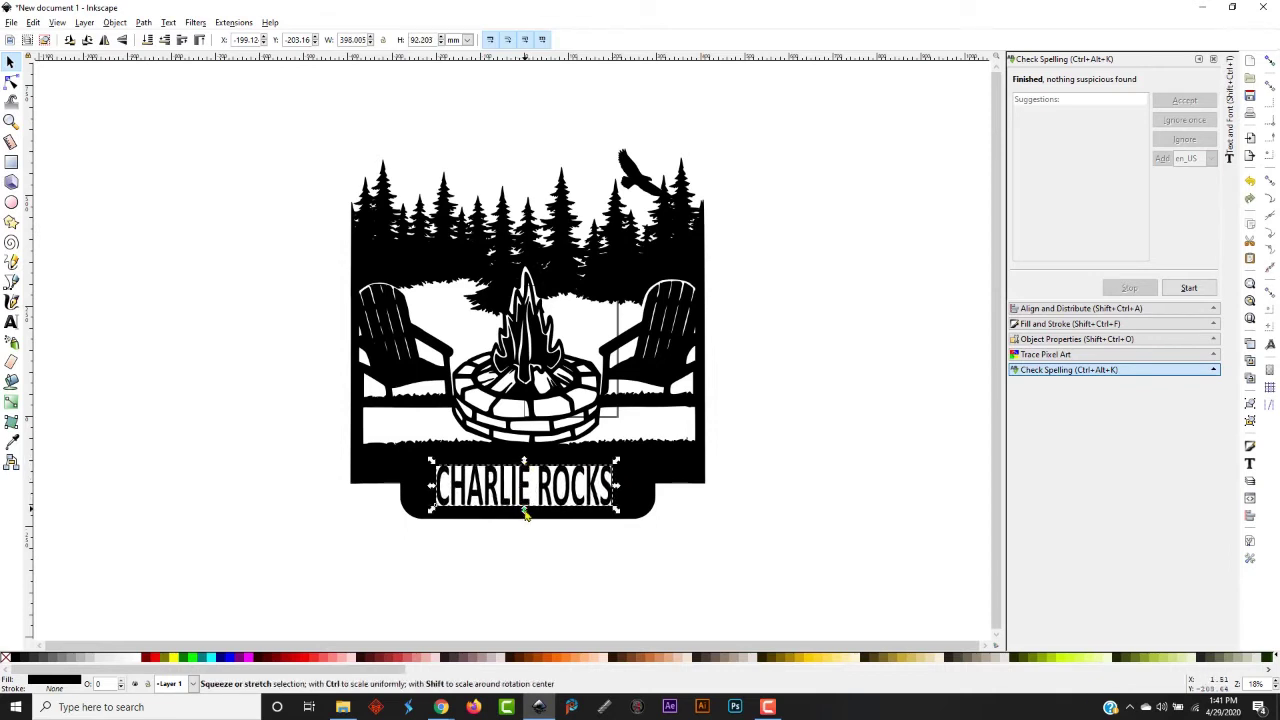
pyautogui.moveTo(524, 512); pyautogui.dragTo(525, 518)
pyautogui.click(545, 540)
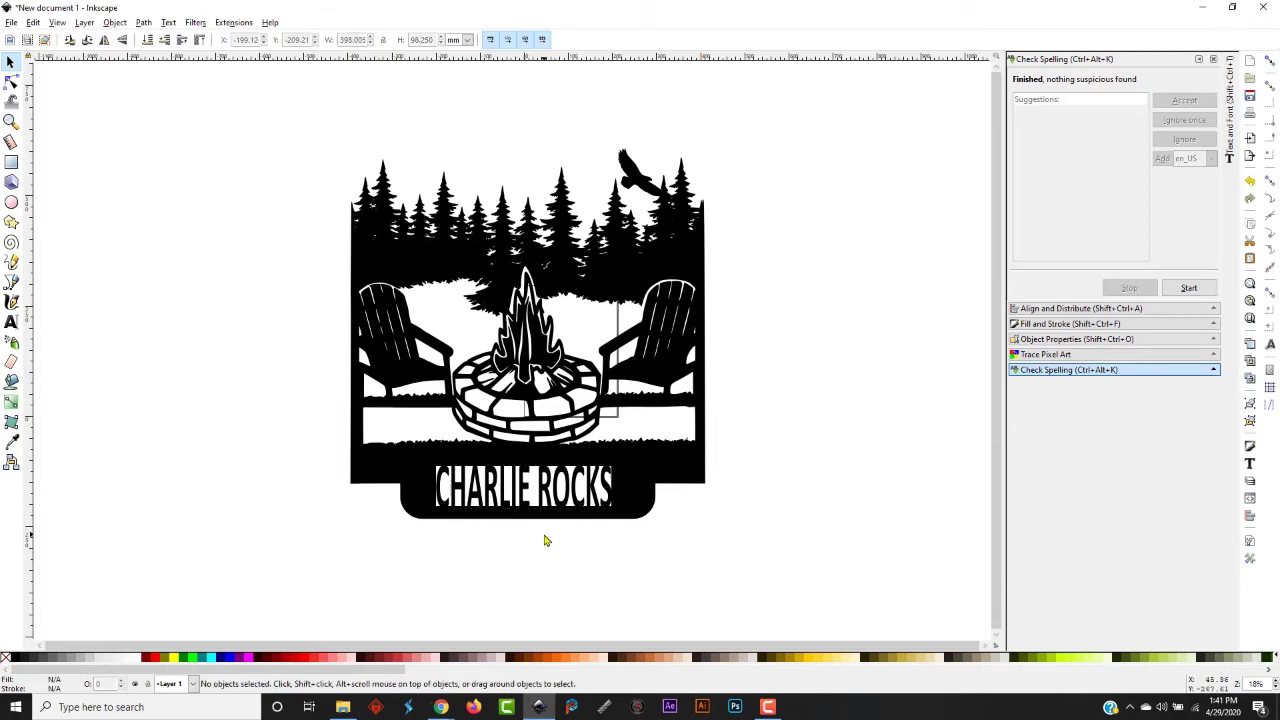
pyautogui.click(612, 496)
pyautogui.moveTo(617, 489); pyautogui.dragTo(613, 493)
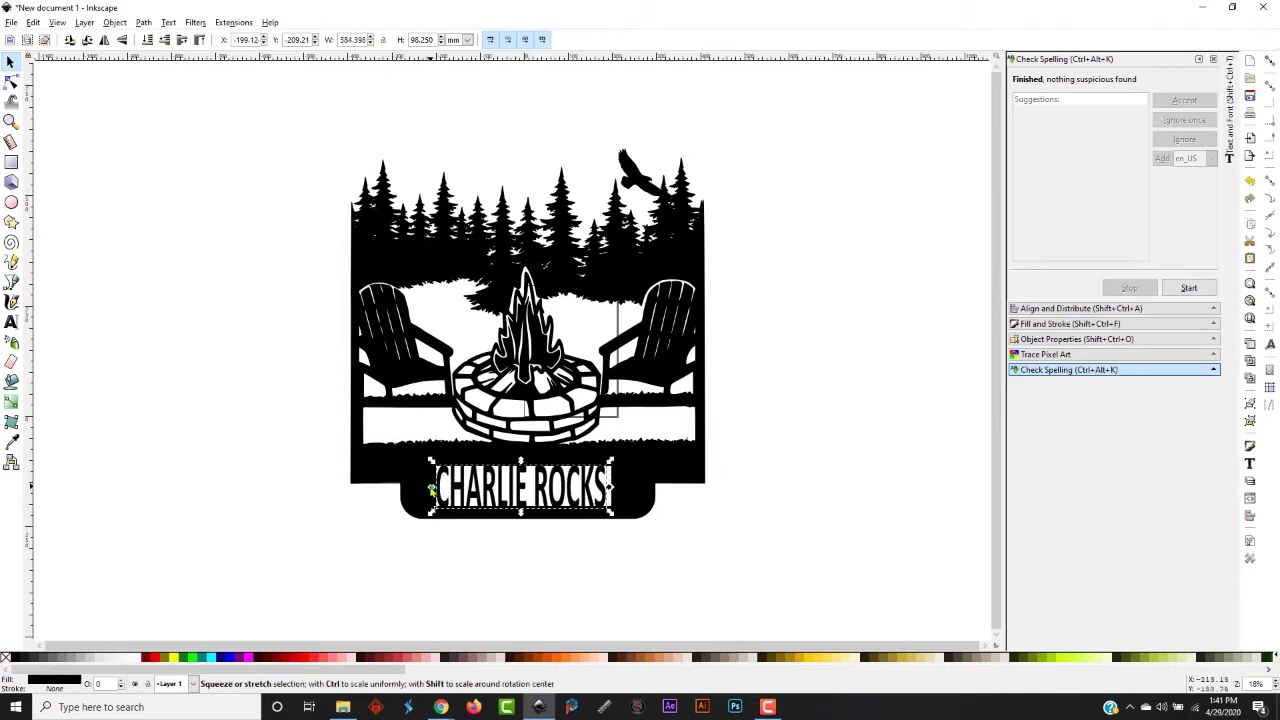
pyautogui.moveTo(432, 489); pyautogui.dragTo(441, 490)
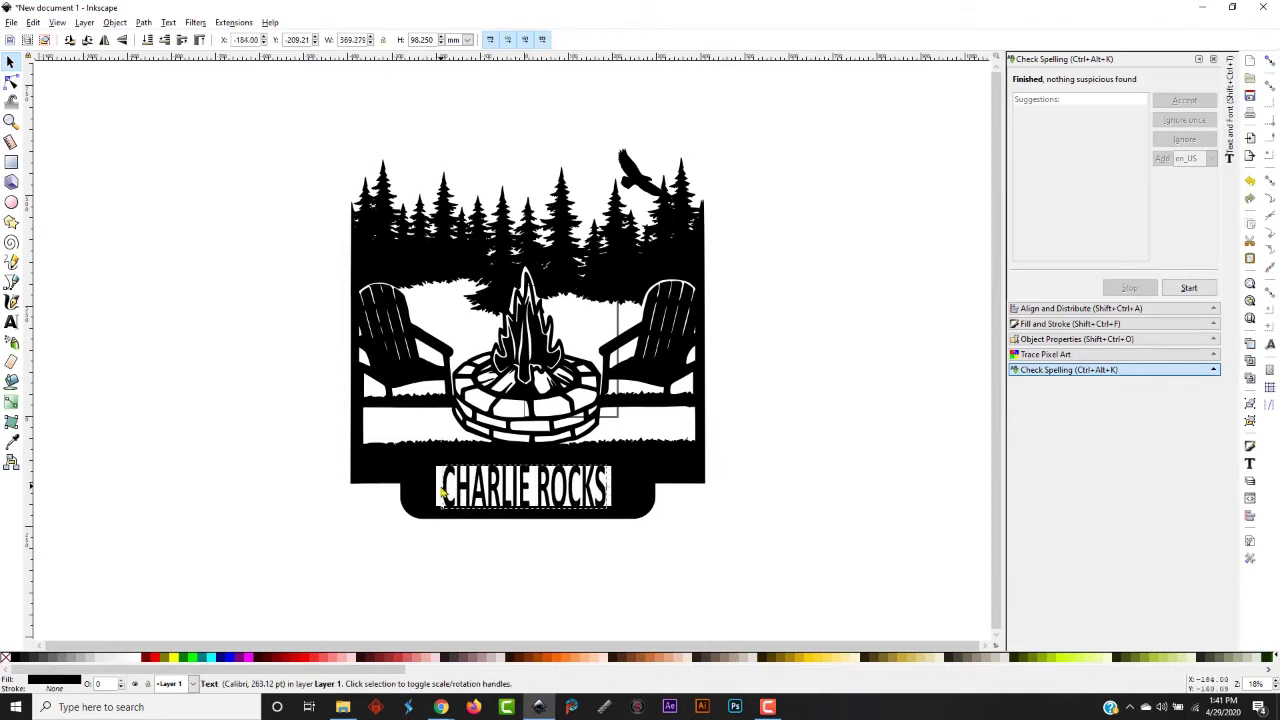
pyautogui.click(444, 544)
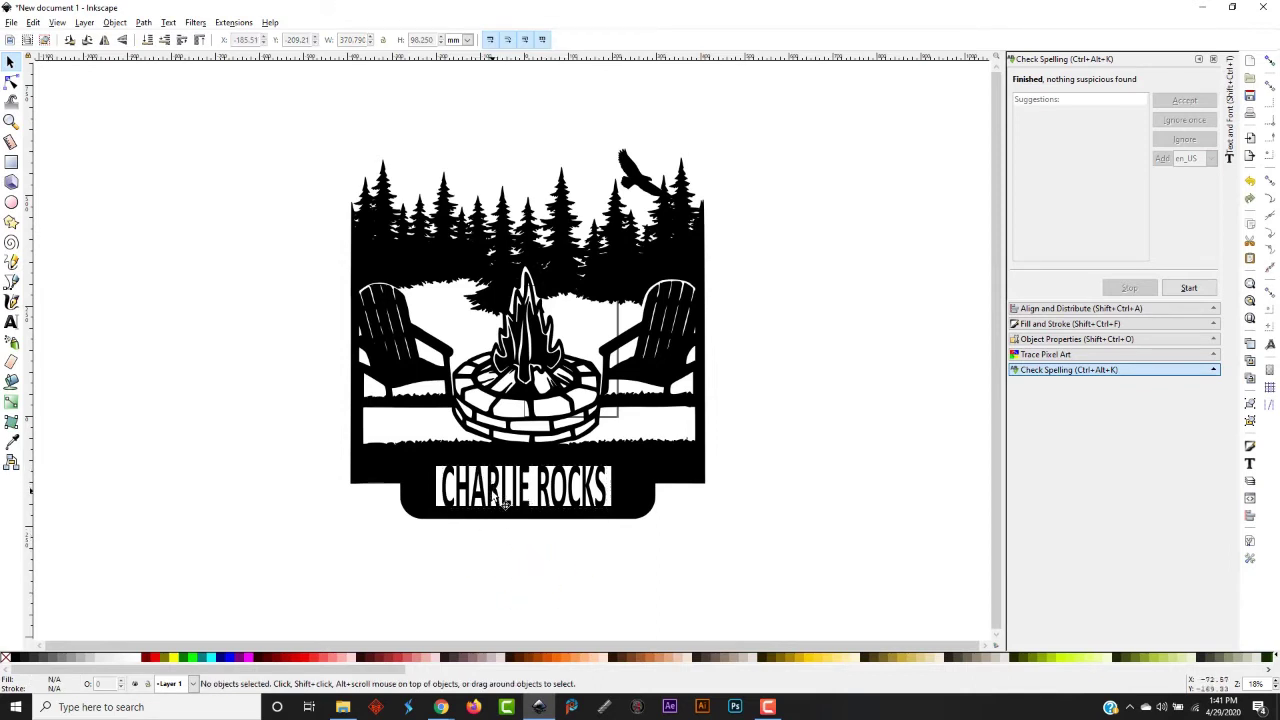
pyautogui.click(506, 504)
pyautogui.press('shift')
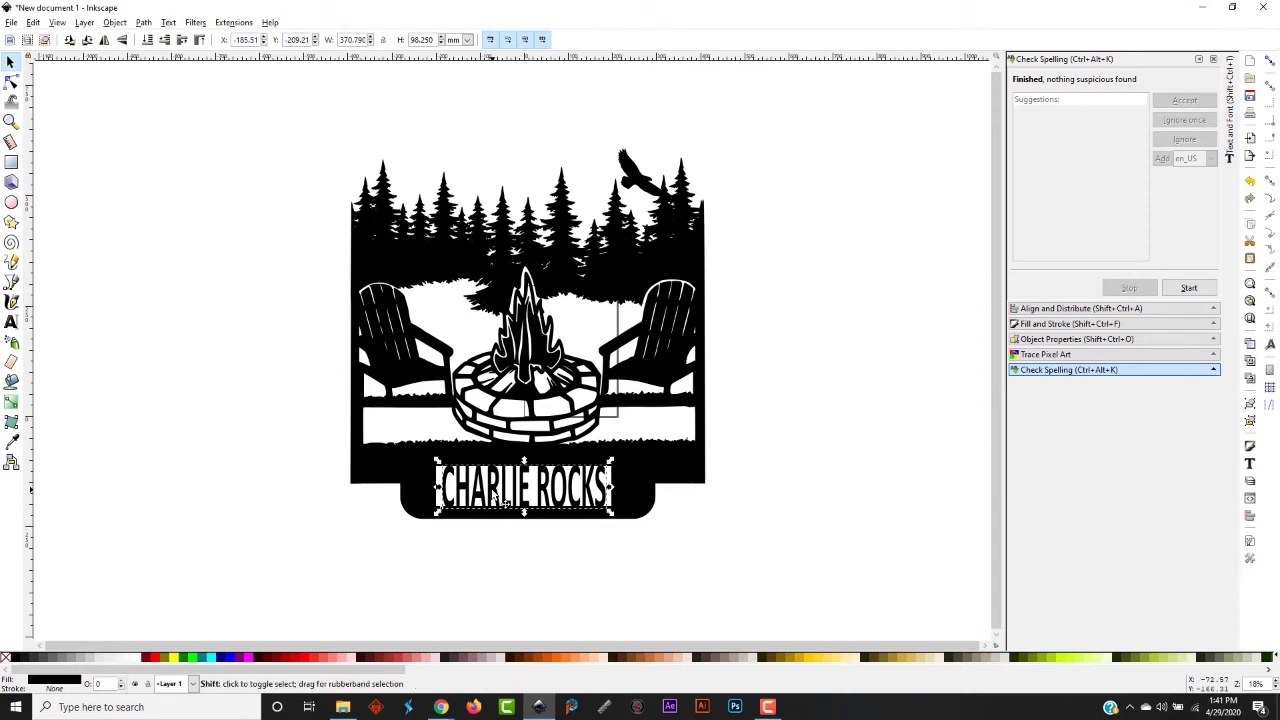
# Select the CHARLIE ROCKS text together with the campfire design and Union them into one path
pyautogui.keyDown('shift'); pyautogui.click(412, 357); pyautogui.keyUp('shift')
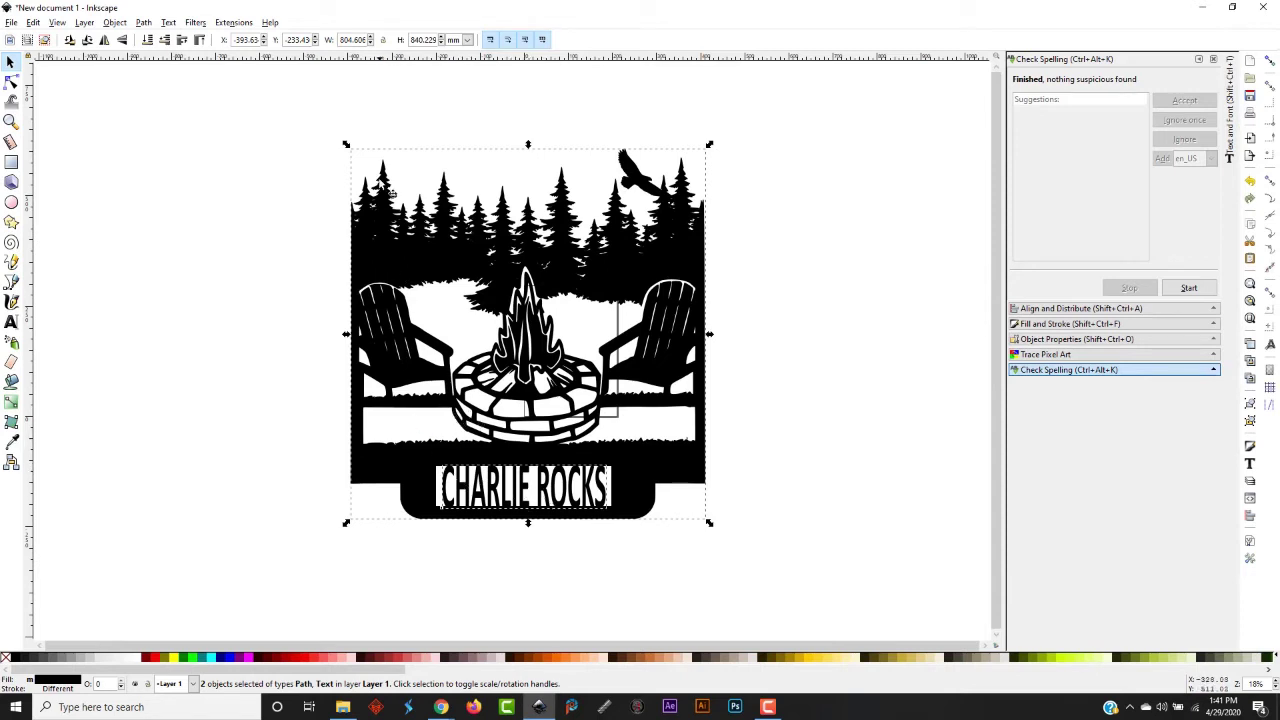
pyautogui.click(147, 22)
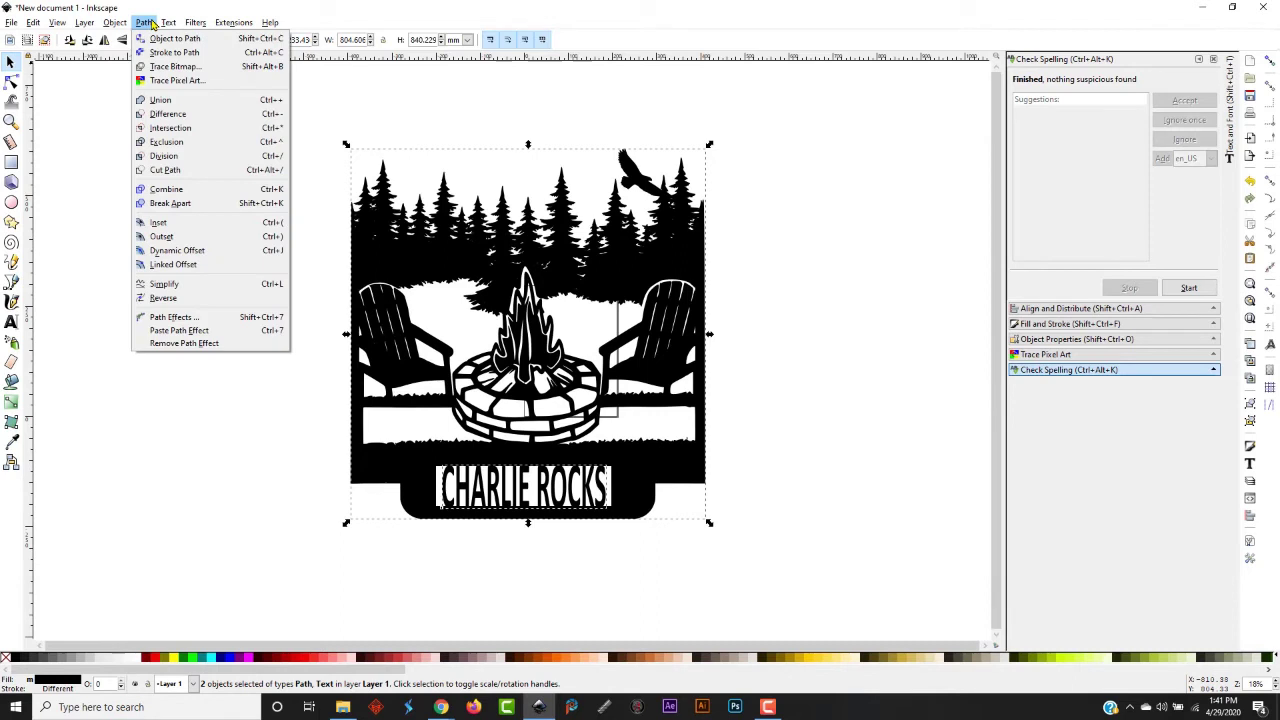
pyautogui.click(163, 103)
pyautogui.click(264, 307)
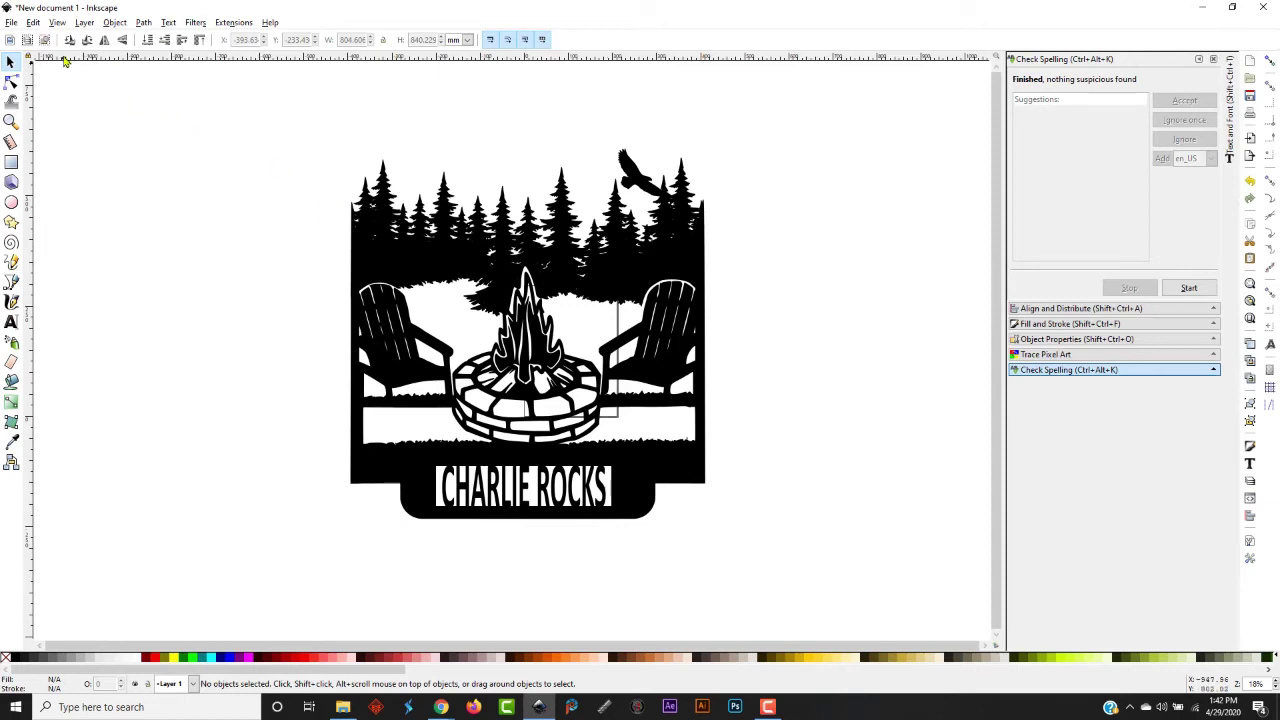
pyautogui.click(12, 22)
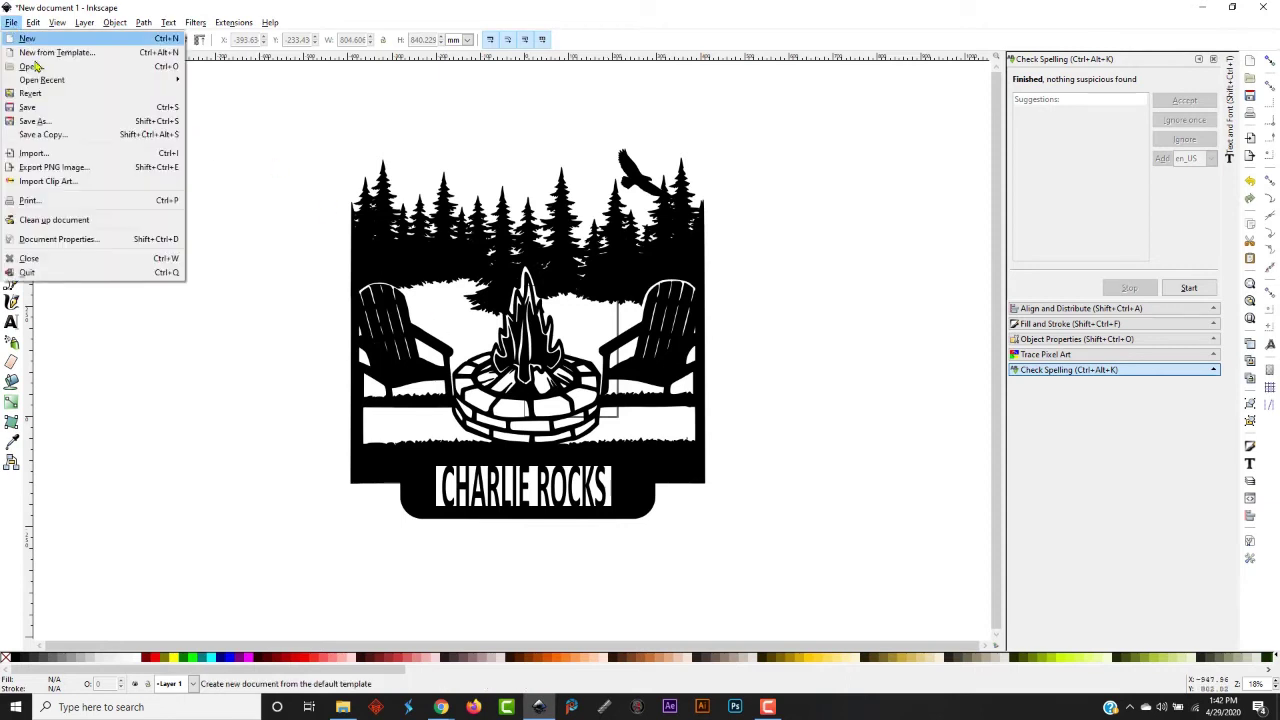
# Save a copy named 'charlie rocks' as Desktop Cutting Plotter (DXF R14) with the default export options
pyautogui.click(65, 136)
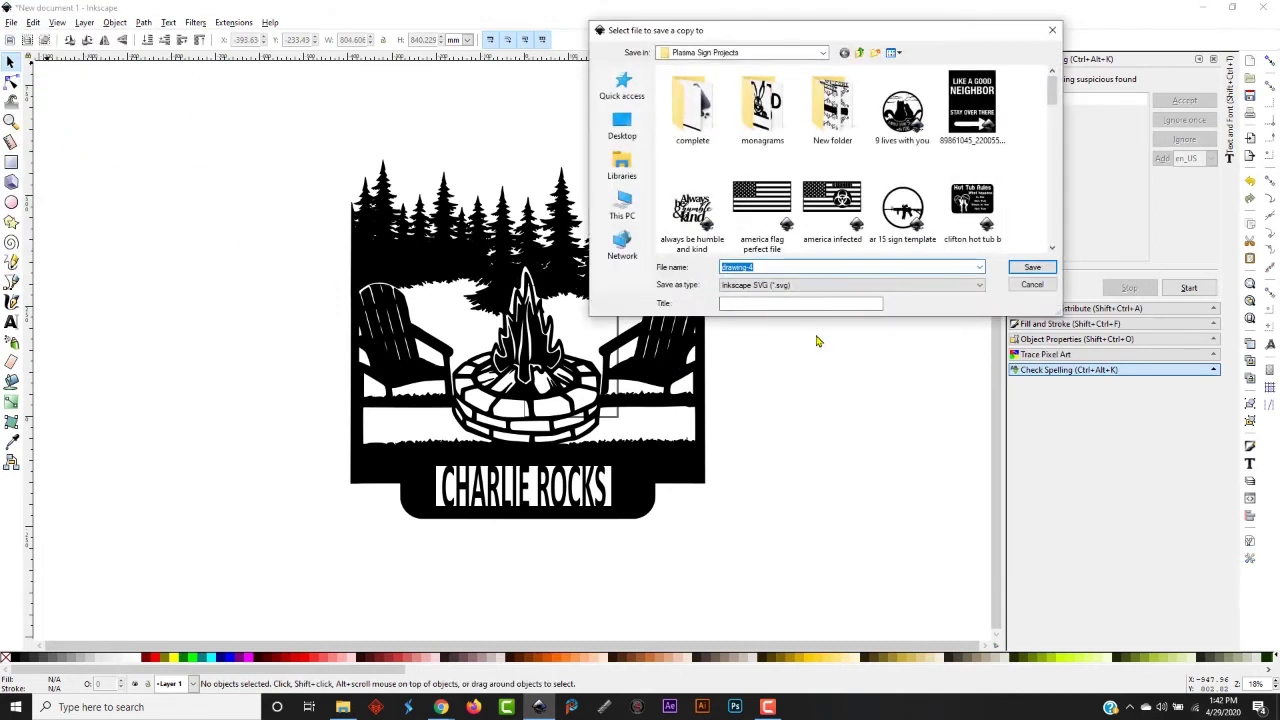
pyautogui.write('cha')
pyautogui.write('rlie rocks')
pyautogui.click(940, 286)
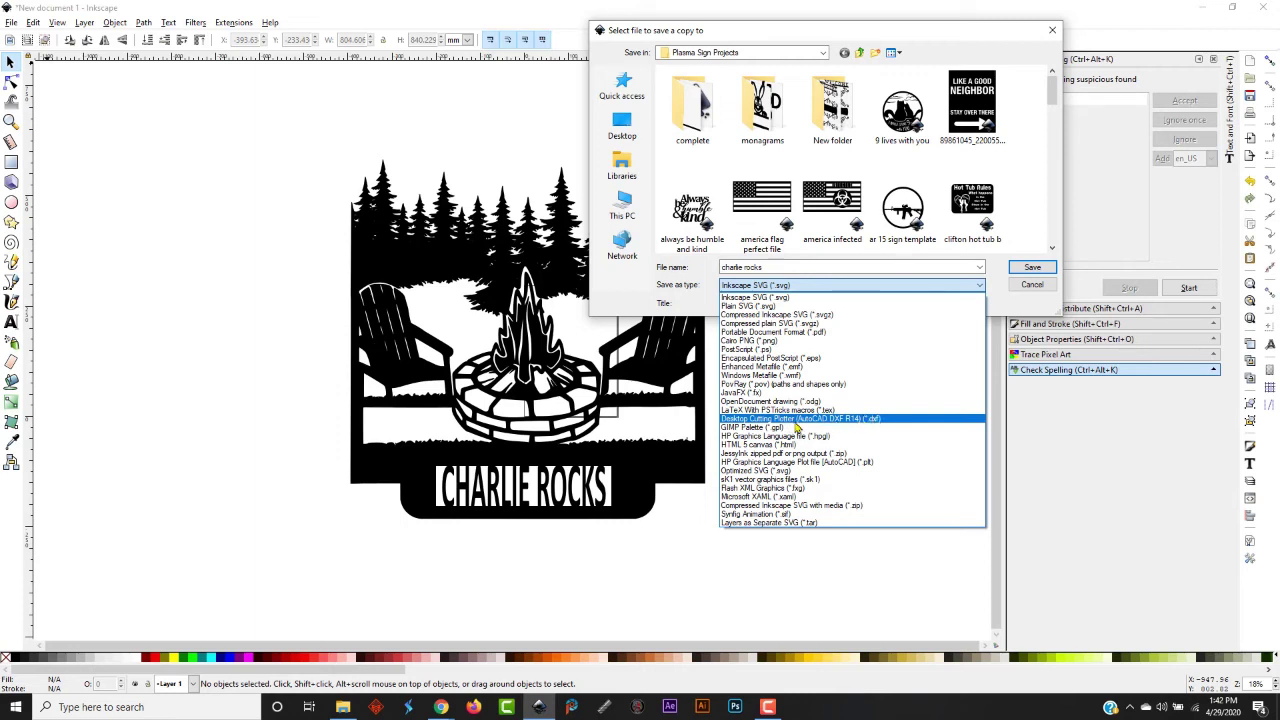
pyautogui.click(882, 420)
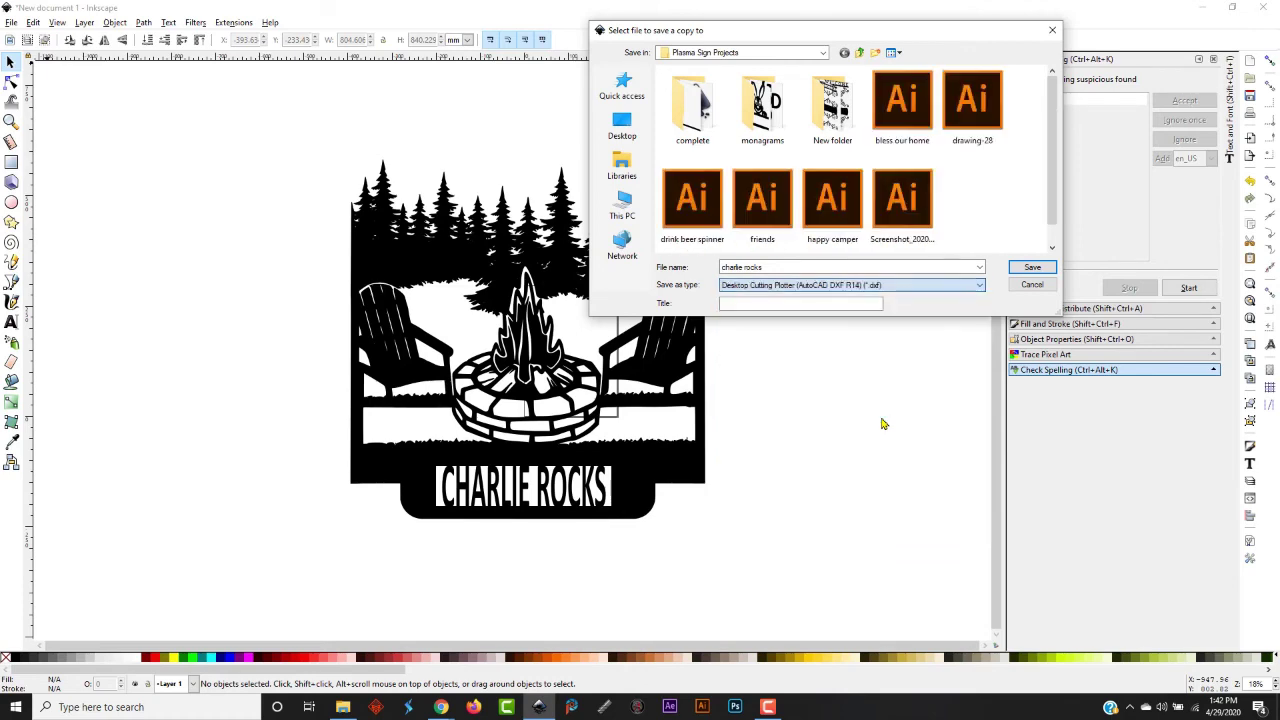
pyautogui.click(1040, 267)
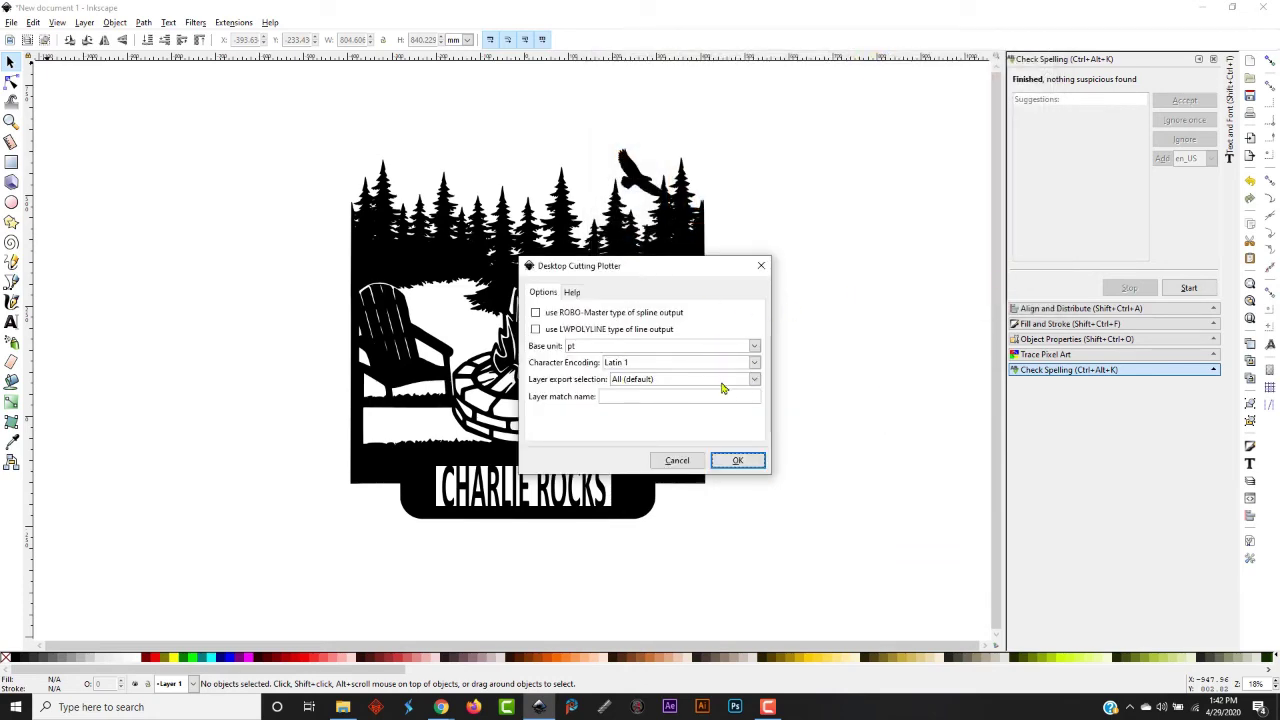
pyautogui.click(737, 461)
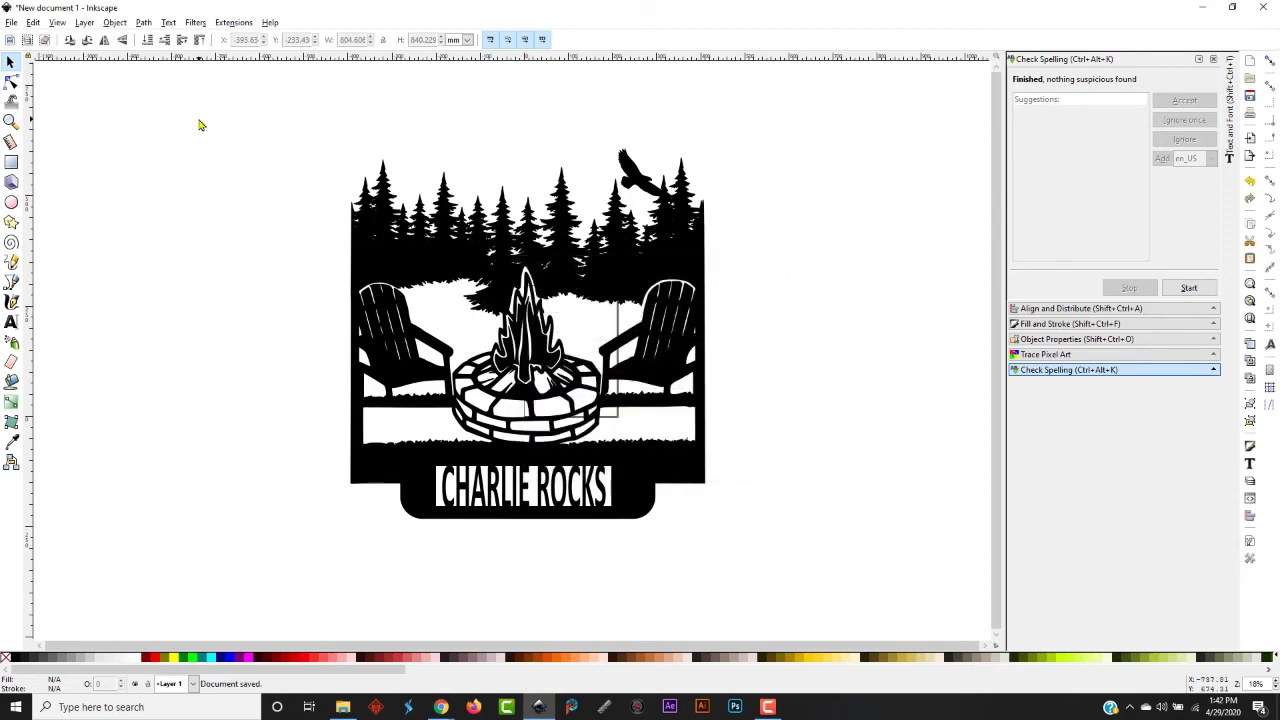
# Switch the View display mode to Outline to inspect the sign's cut paths
pyautogui.click(141, 23)
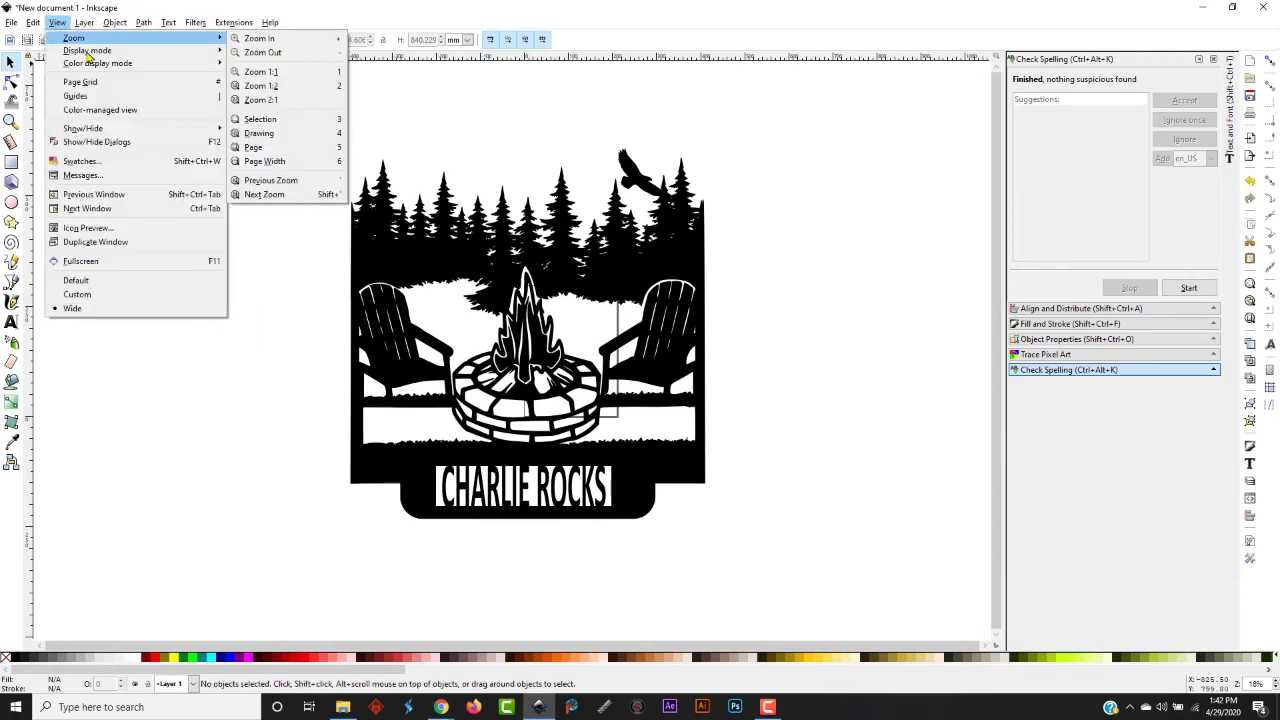
pyautogui.moveTo(88, 50)
pyautogui.click(268, 91)
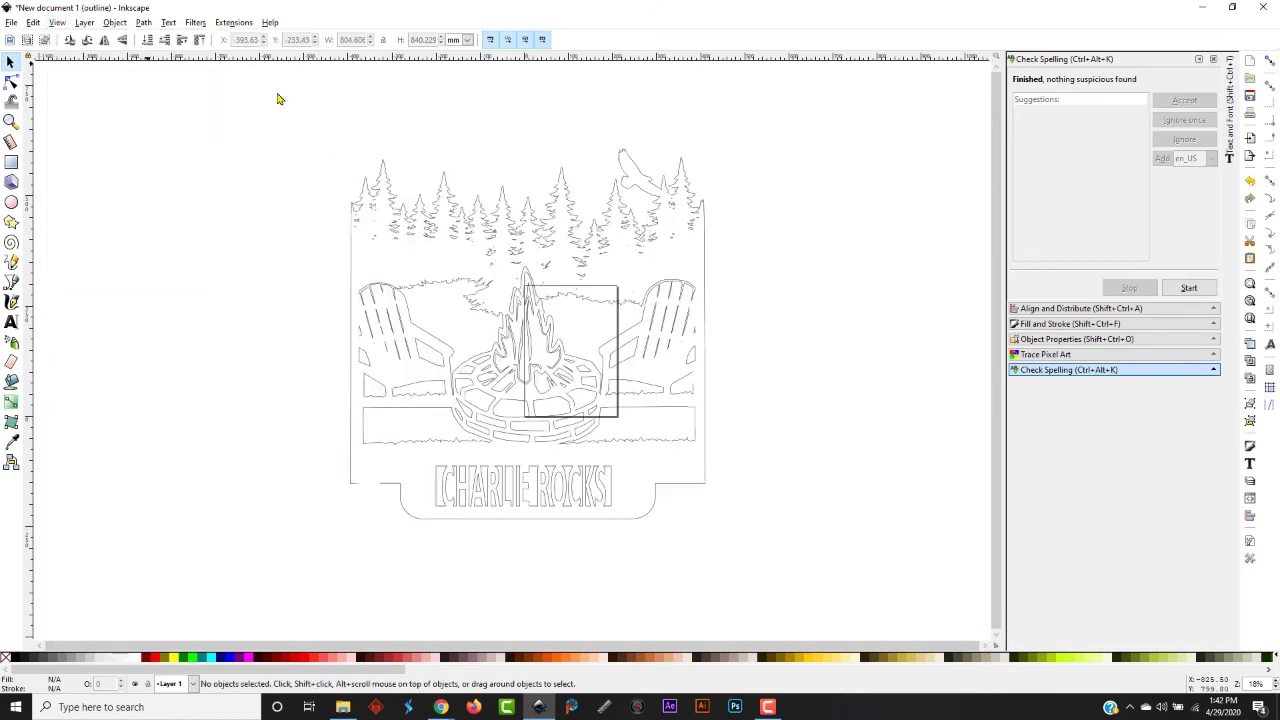